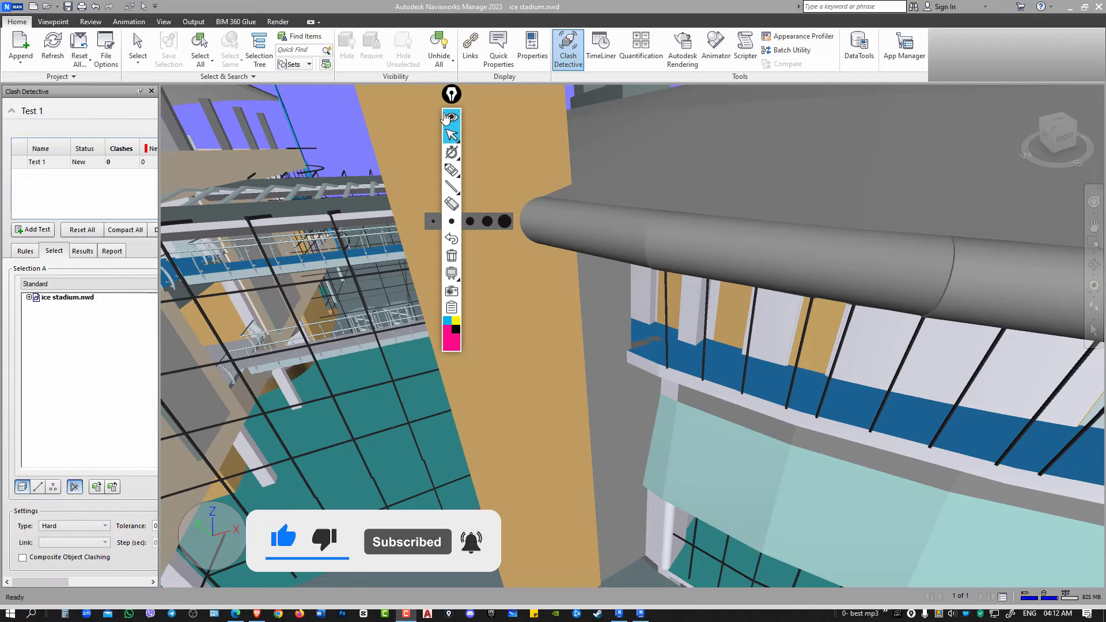
# Step: Put the annotation pen back in selection mode and show the NWC File Export Utility download list in Edge
pyautogui.moveTo(451, 94)
pyautogui.mouseDown()
pyautogui.moveTo(765, 128)
pyautogui.moveTo(776, 105)
pyautogui.mouseUp()
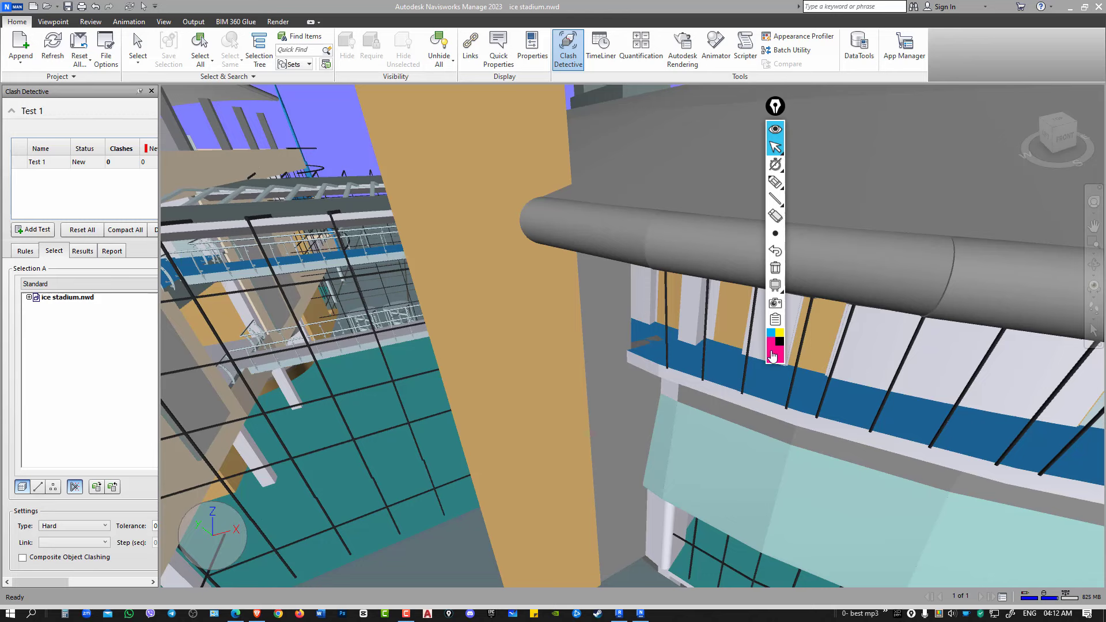
pyautogui.click(775, 182)
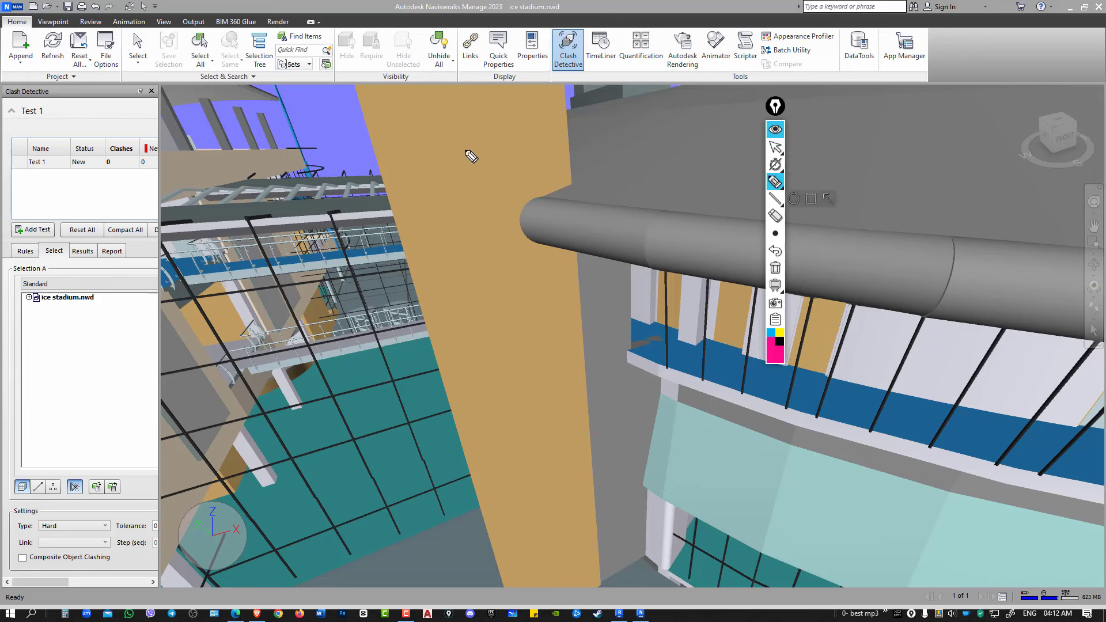
pyautogui.click(774, 147)
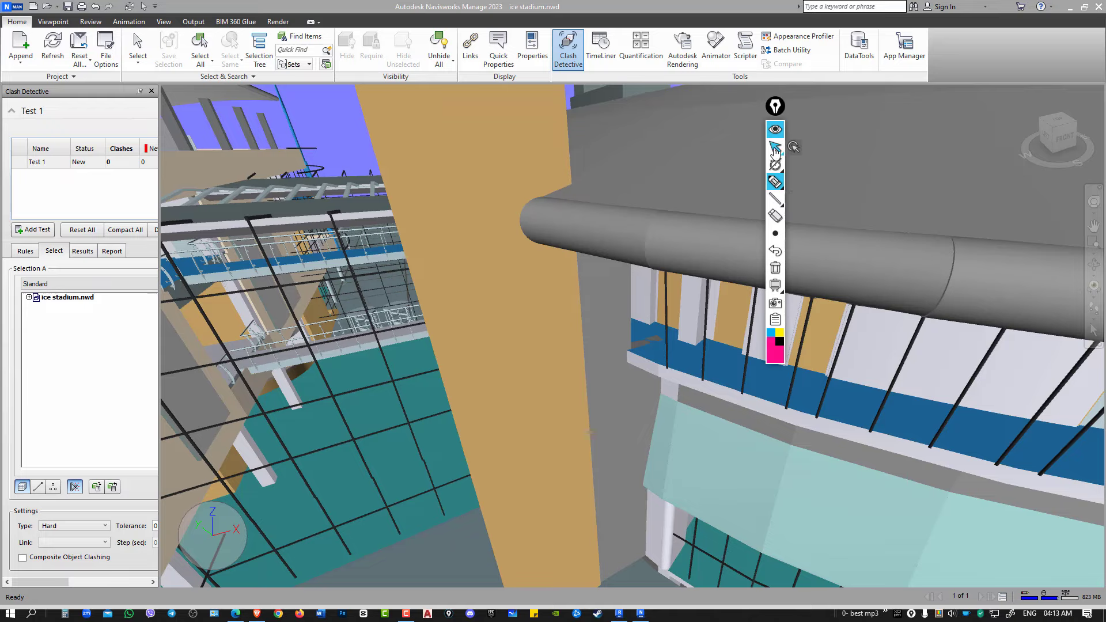
pyautogui.click(234, 615)
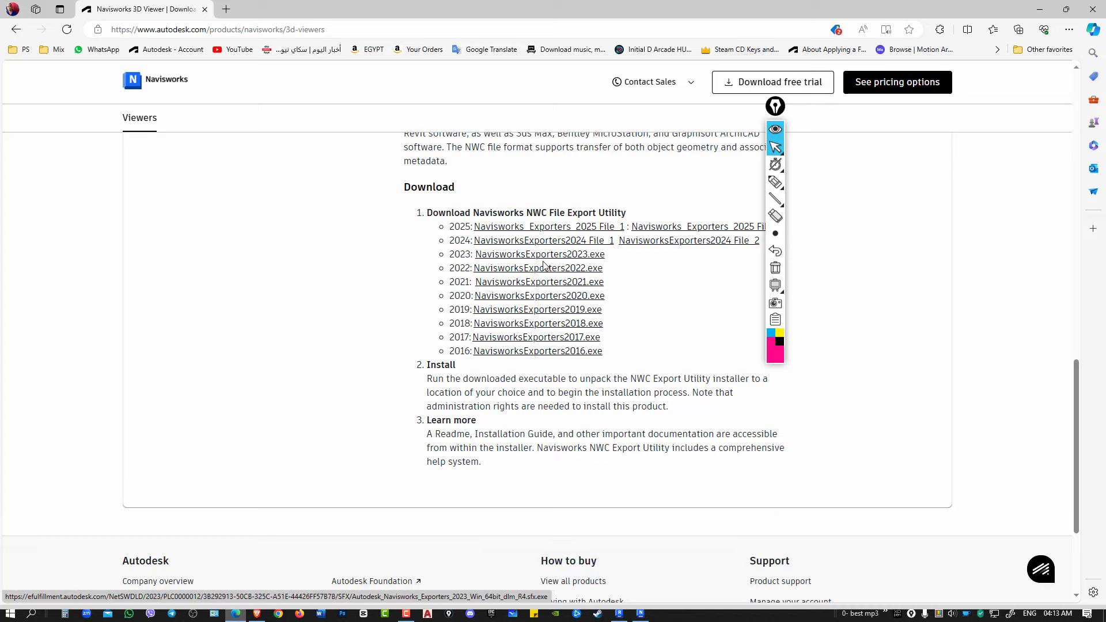
pyautogui.click(621, 614)
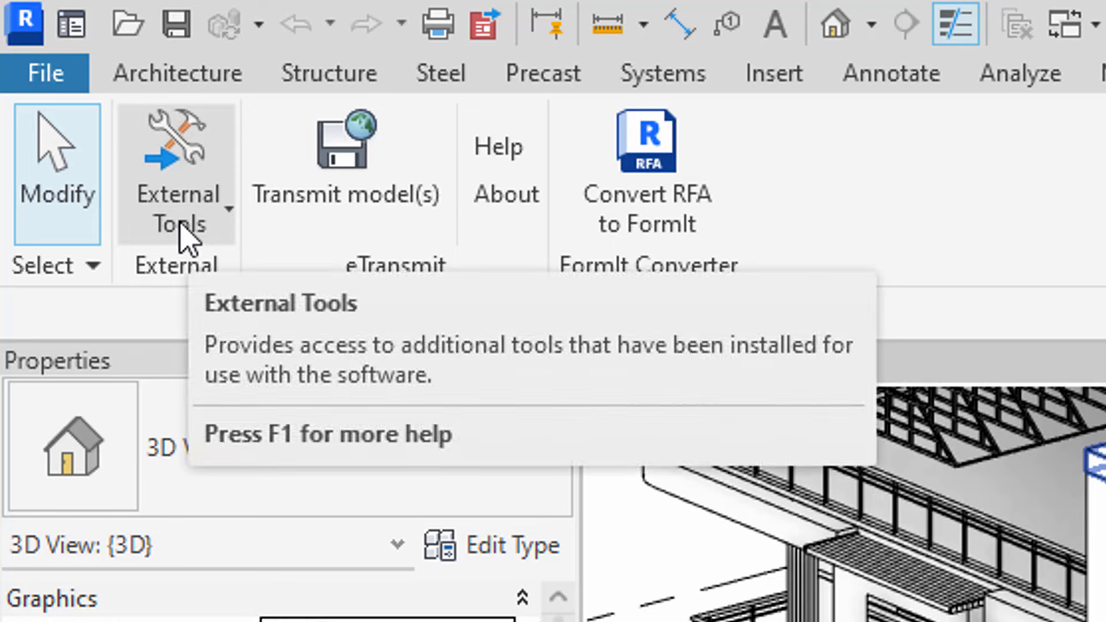
# Step: Export the Revit 3D view via External Tools > Navisworks 2025 as Final Shika.nwc
pyautogui.click(186, 236)
pyautogui.click(197, 291)
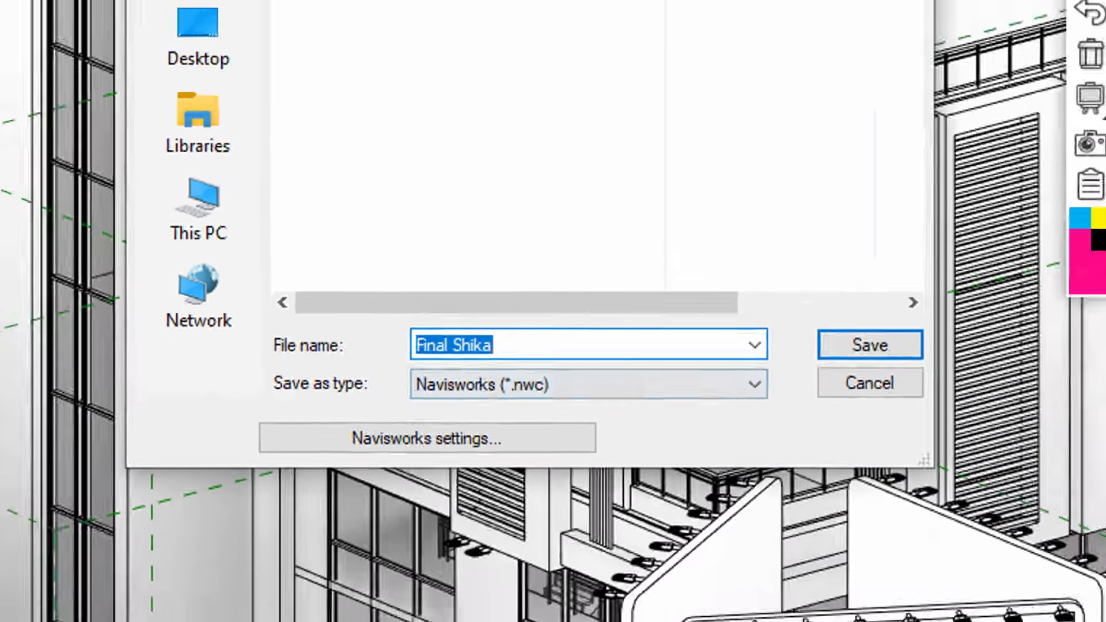
pyautogui.press('Return')
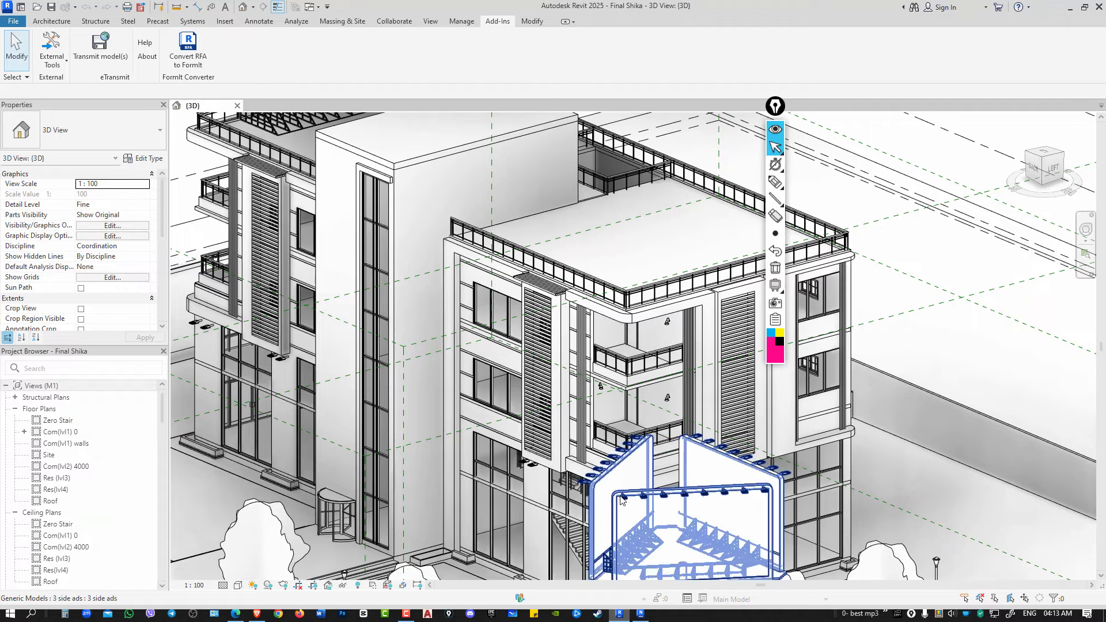
pyautogui.click(640, 613)
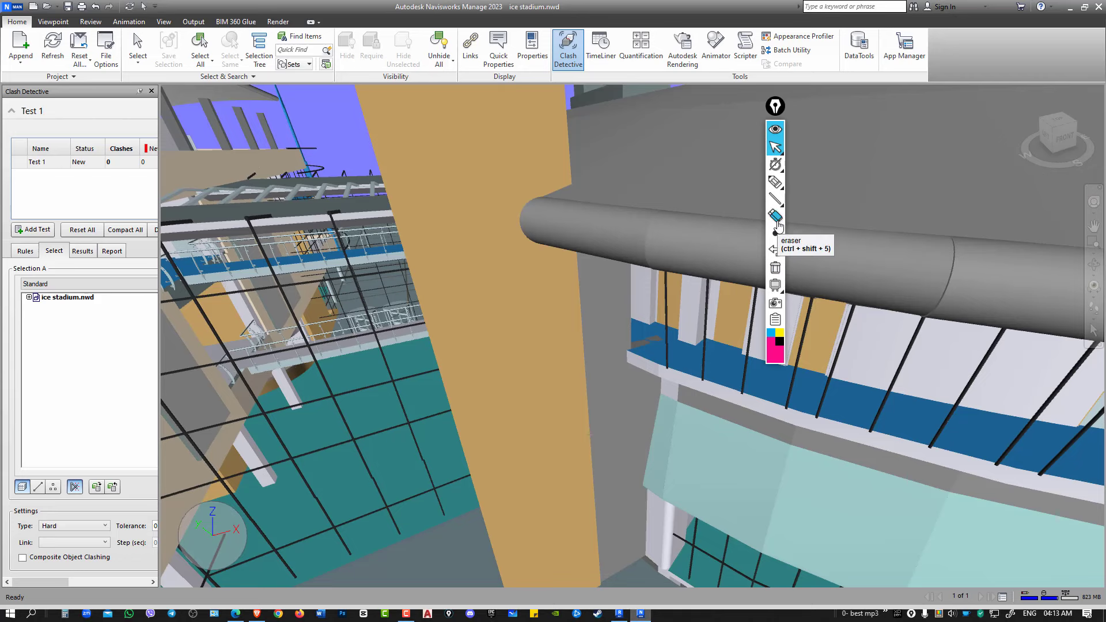
pyautogui.click(776, 183)
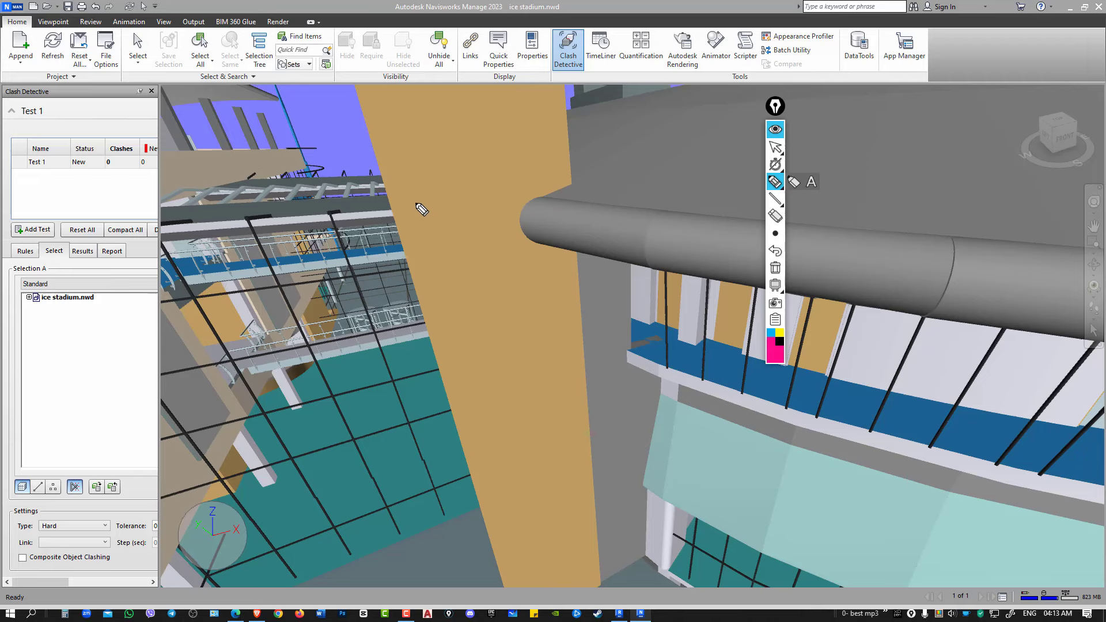
pyautogui.moveTo(415, 204)
pyautogui.mouseDown()
pyautogui.moveTo(451, 164)
pyautogui.moveTo(476, 173)
pyautogui.moveTo(486, 188)
pyautogui.moveTo(415, 224)
pyautogui.moveTo(476, 277)
pyautogui.moveTo(464, 317)
pyautogui.moveTo(507, 276)
pyautogui.mouseUp()
pyautogui.moveTo(436, 294); pyautogui.dragTo(491, 327)
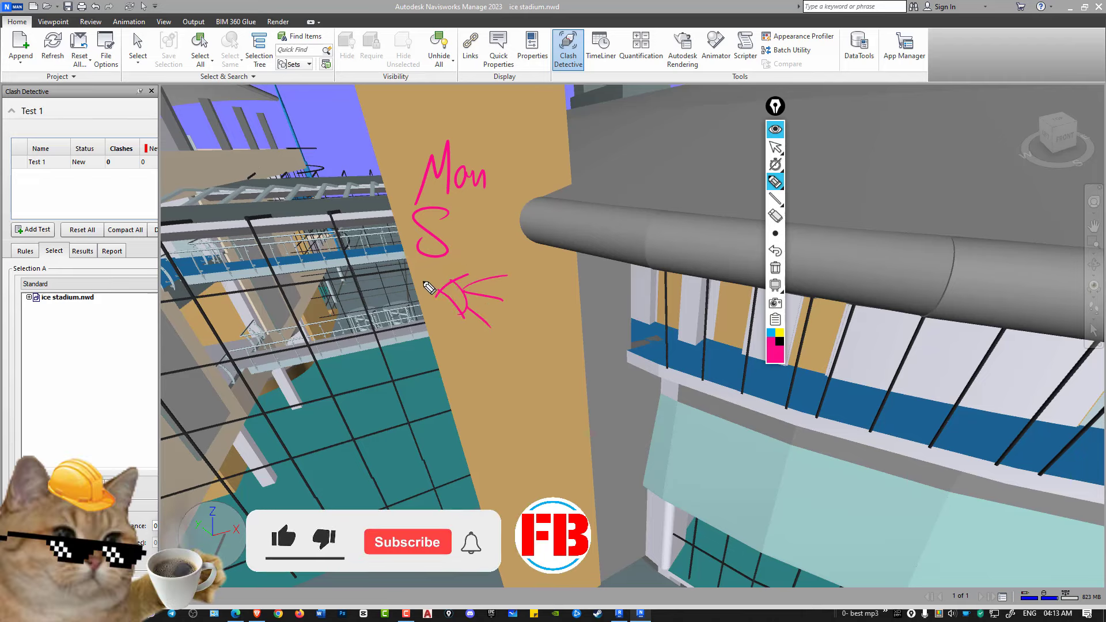
pyautogui.moveTo(438, 276)
pyautogui.mouseDown()
pyautogui.moveTo(423, 323)
pyautogui.moveTo(439, 311)
pyautogui.mouseUp()
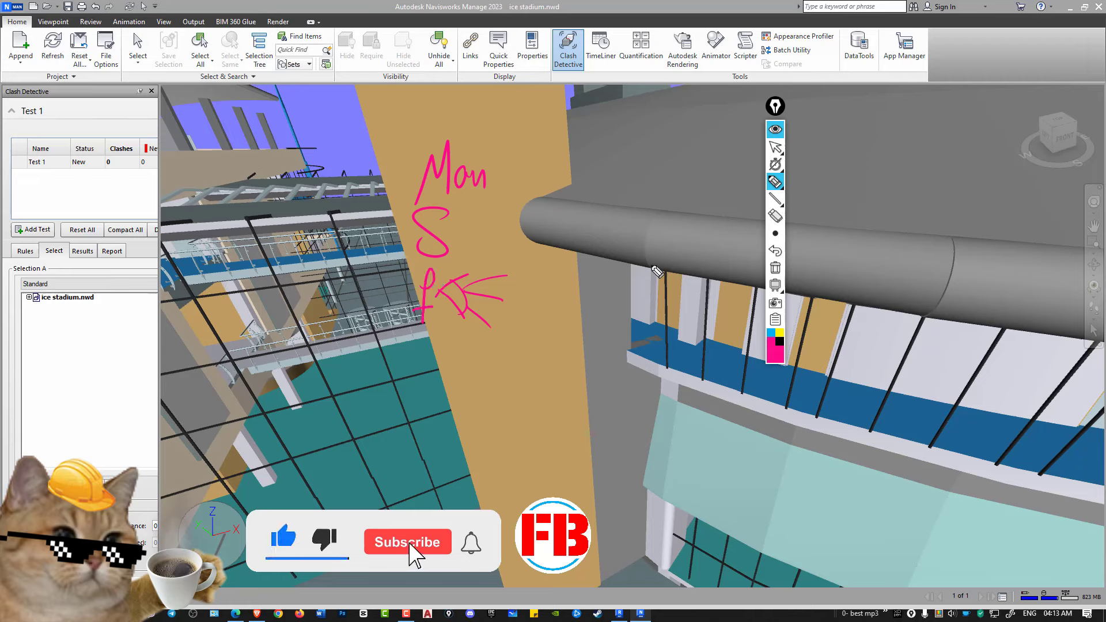
pyautogui.click(775, 268)
pyautogui.moveTo(418, 199)
pyautogui.mouseDown()
pyautogui.moveTo(411, 219)
pyautogui.moveTo(448, 212)
pyautogui.moveTo(468, 192)
pyautogui.moveTo(493, 205)
pyautogui.mouseUp()
pyautogui.moveTo(402, 225); pyautogui.dragTo(491, 231)
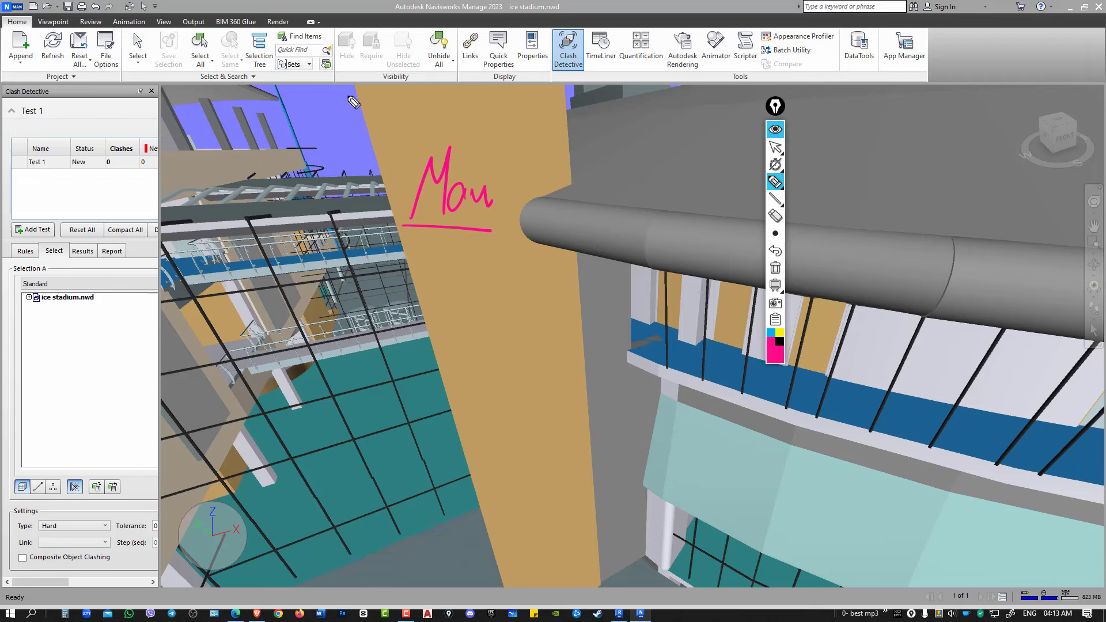
pyautogui.moveTo(593, 25); pyautogui.dragTo(582, 23)
pyautogui.moveTo(444, 245)
pyautogui.mouseDown()
pyautogui.moveTo(435, 288)
pyautogui.moveTo(422, 281)
pyautogui.mouseUp()
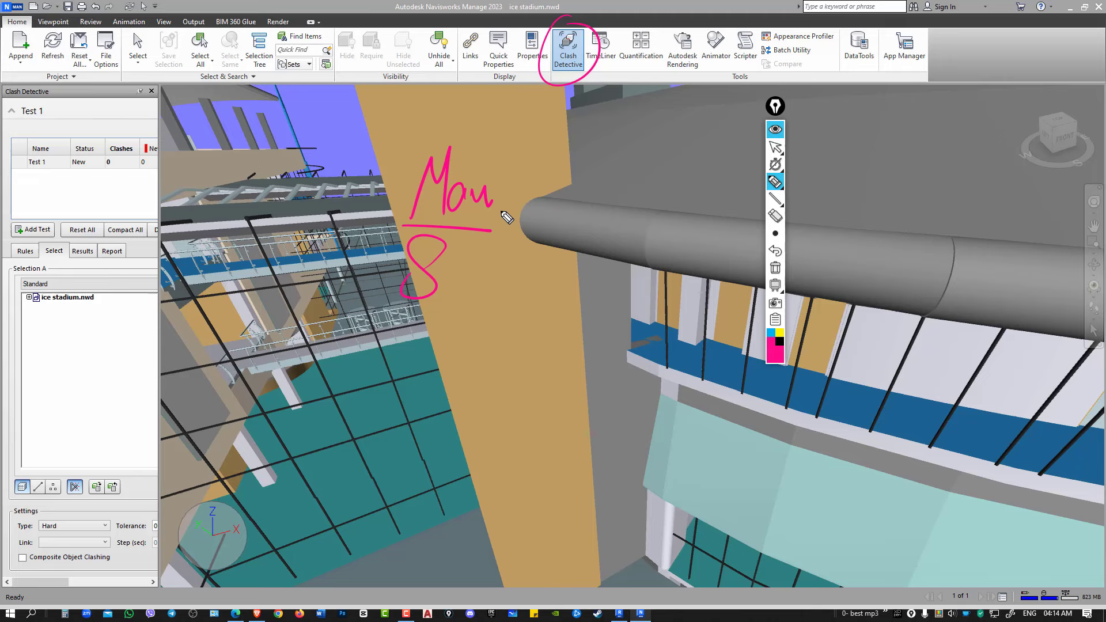
pyautogui.moveTo(570, 79); pyautogui.dragTo(549, 114)
pyautogui.moveTo(553, 85); pyautogui.dragTo(576, 108)
pyautogui.moveTo(459, 298); pyautogui.dragTo(486, 271)
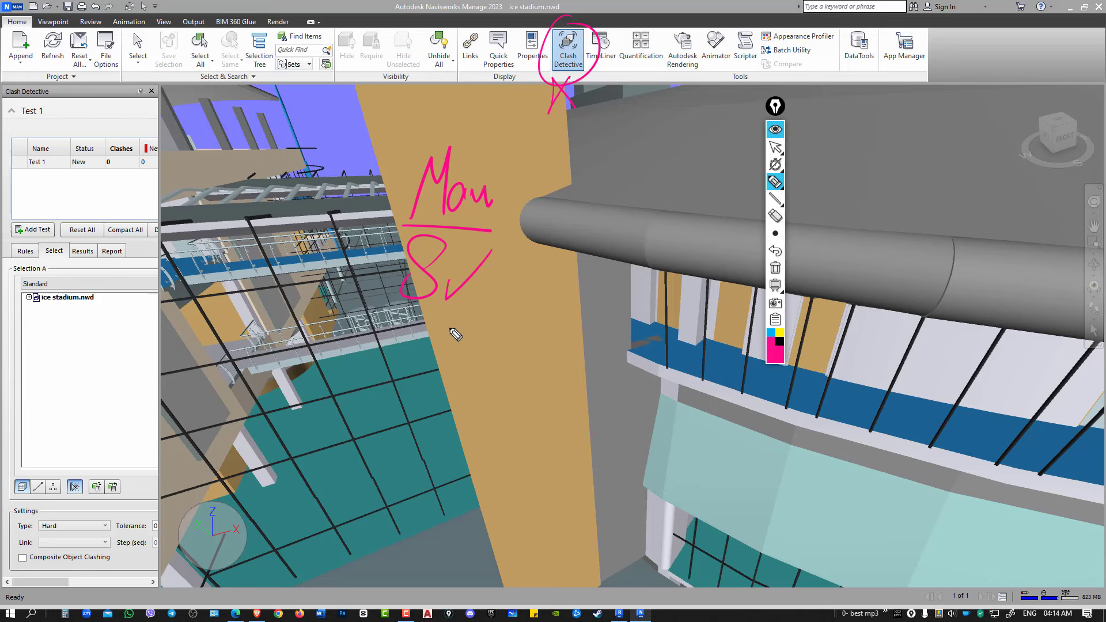
pyautogui.moveTo(478, 322)
pyautogui.mouseDown()
pyautogui.moveTo(445, 357)
pyautogui.moveTo(470, 360)
pyautogui.moveTo(499, 340)
pyautogui.mouseUp()
pyautogui.click(775, 268)
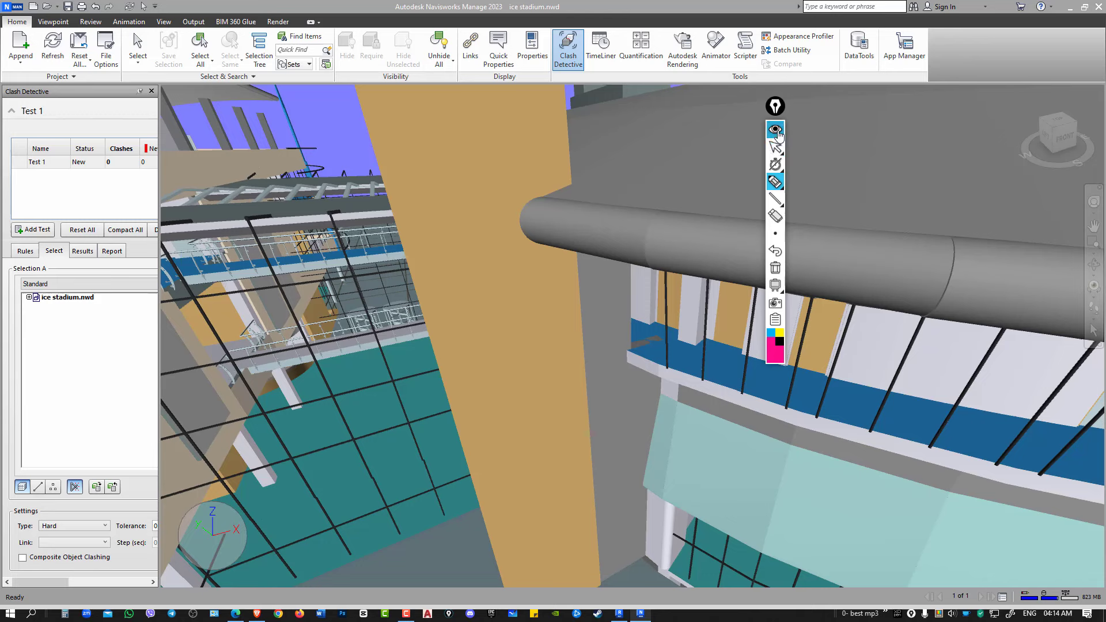
pyautogui.click(778, 134)
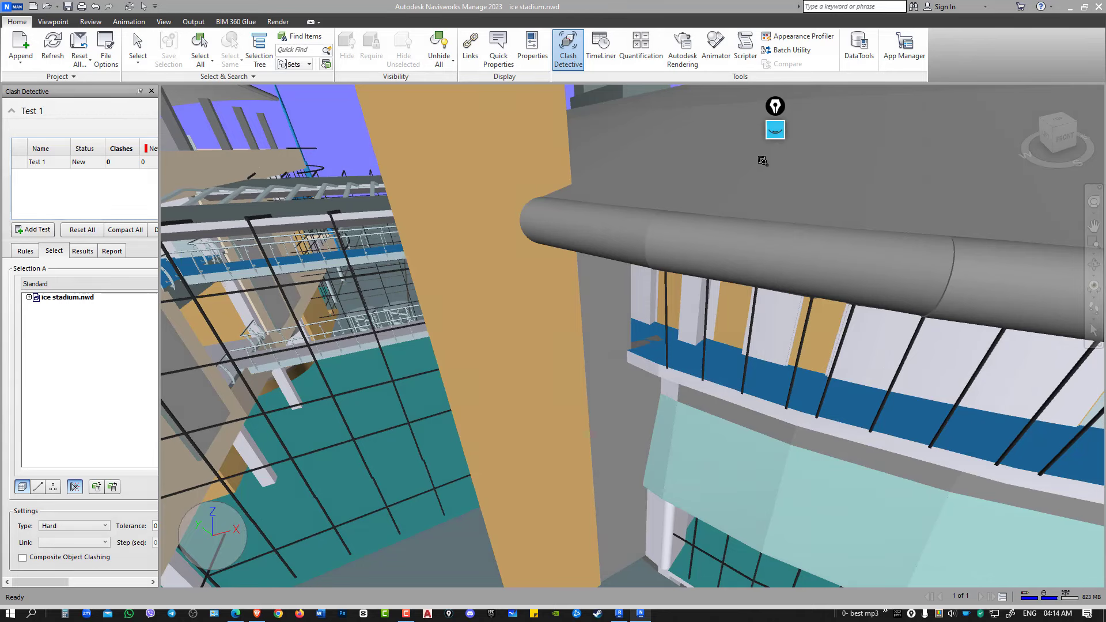
pyautogui.click(776, 129)
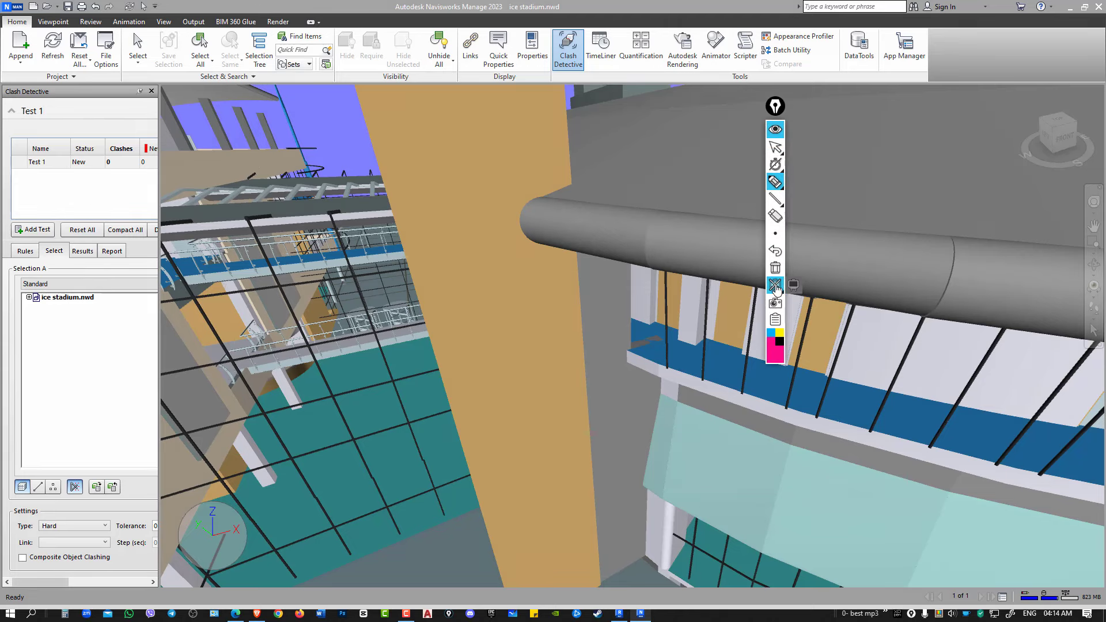
pyautogui.click(776, 286)
pyautogui.moveTo(775, 233)
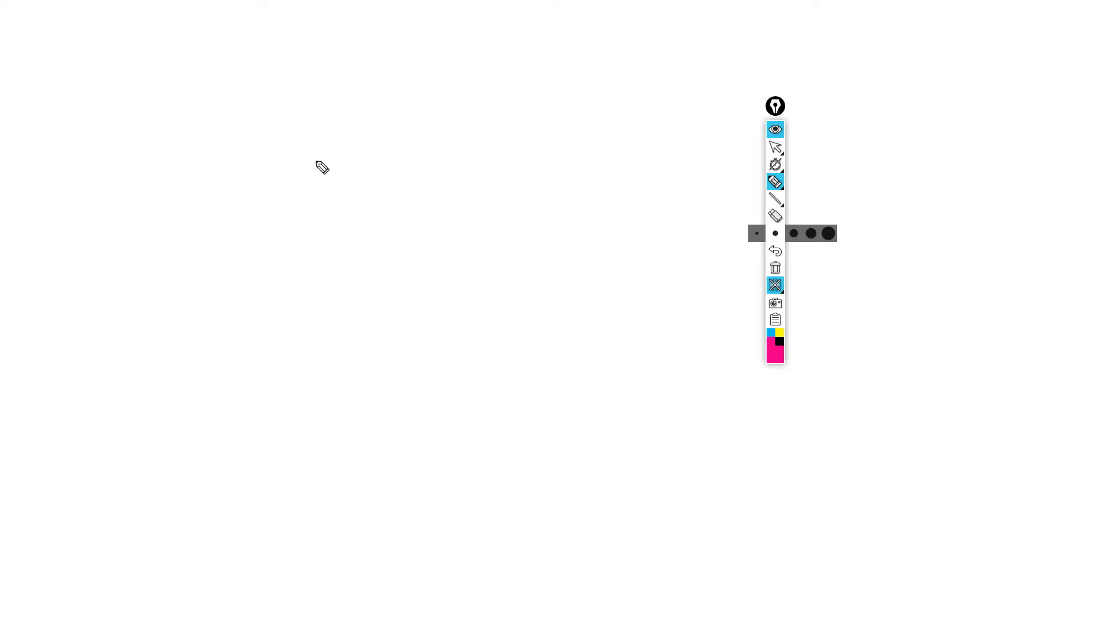
# Step: Handwrite the three rows Re Arch, Re St and Re M on the whiteboard
pyautogui.moveTo(184, 106)
pyautogui.mouseDown()
pyautogui.moveTo(217, 84)
pyautogui.moveTo(220, 111)
pyautogui.moveTo(332, 95)
pyautogui.mouseUp()
pyautogui.moveTo(192, 136)
pyautogui.mouseDown()
pyautogui.moveTo(195, 175)
pyautogui.moveTo(196, 161)
pyautogui.mouseUp()
pyautogui.moveTo(199, 164); pyautogui.dragTo(222, 171)
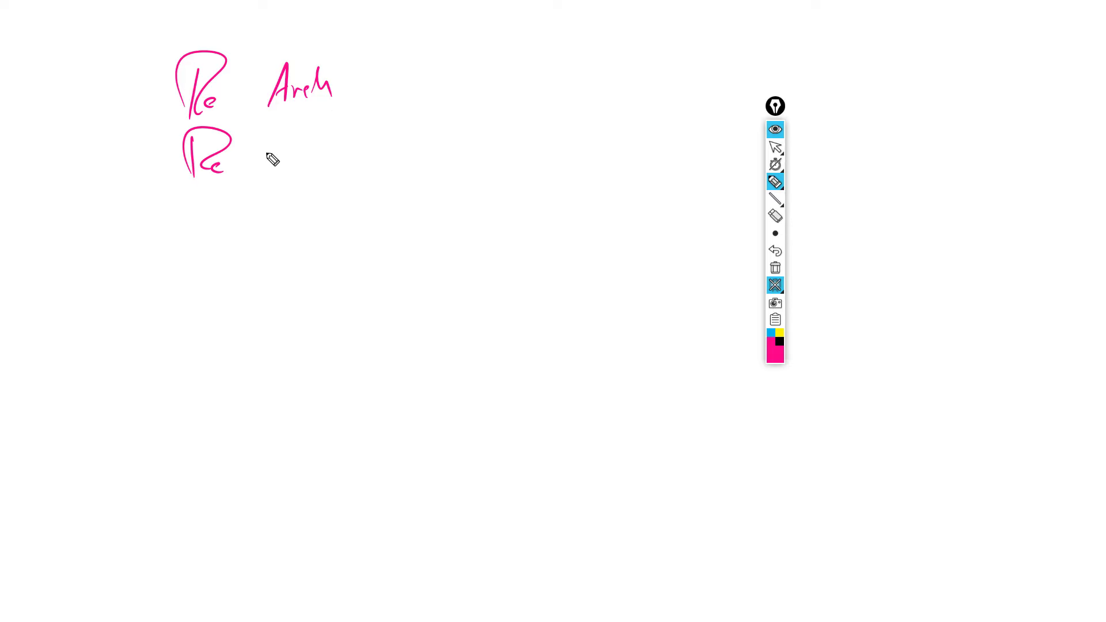
pyautogui.moveTo(288, 130)
pyautogui.mouseDown()
pyautogui.moveTo(269, 168)
pyautogui.moveTo(287, 167)
pyautogui.mouseUp()
pyautogui.moveTo(282, 157); pyautogui.dragTo(304, 156)
pyautogui.moveTo(201, 201)
pyautogui.mouseDown()
pyautogui.moveTo(198, 256)
pyautogui.moveTo(298, 244)
pyautogui.mouseUp()
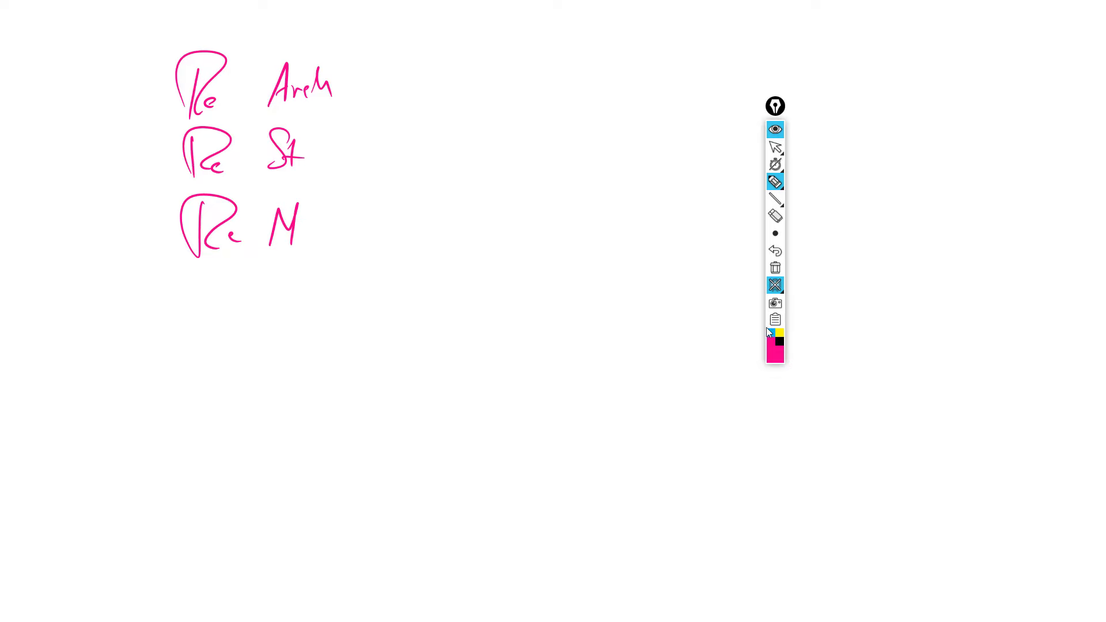
# Step: In blue, arrow each Re row to a circled NWC label, then switch the ink to pink
pyautogui.click(770, 334)
pyautogui.moveTo(351, 84); pyautogui.dragTo(470, 94)
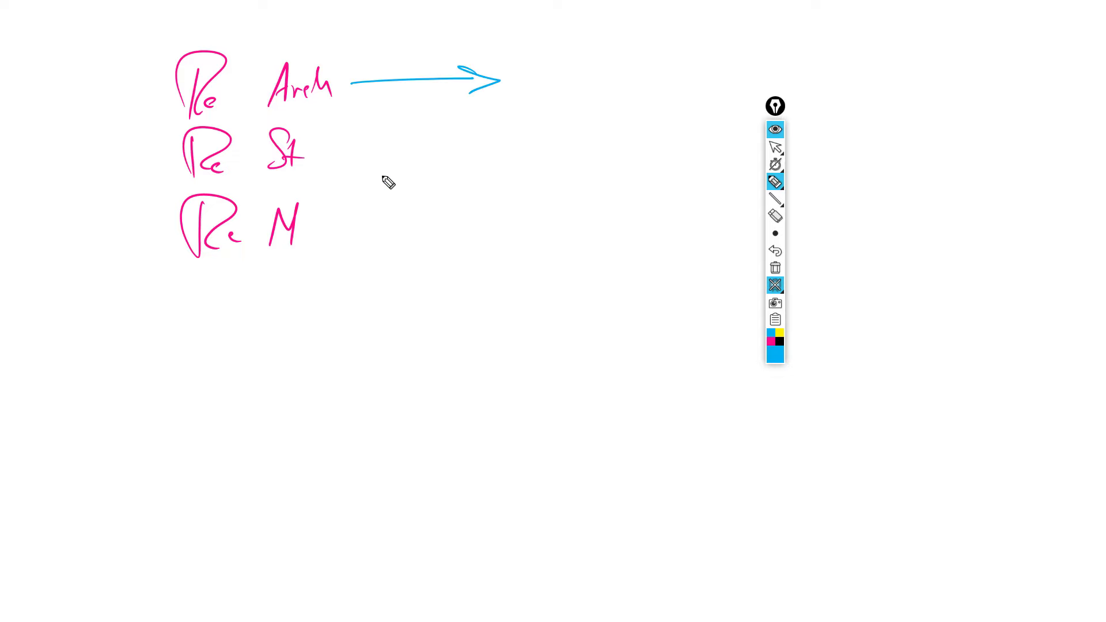
pyautogui.moveTo(339, 166); pyautogui.dragTo(461, 174)
pyautogui.moveTo(334, 245)
pyautogui.mouseDown()
pyautogui.moveTo(469, 254)
pyautogui.moveTo(452, 261)
pyautogui.moveTo(391, 209)
pyautogui.moveTo(397, 229)
pyautogui.moveTo(407, 209)
pyautogui.moveTo(427, 231)
pyautogui.mouseUp()
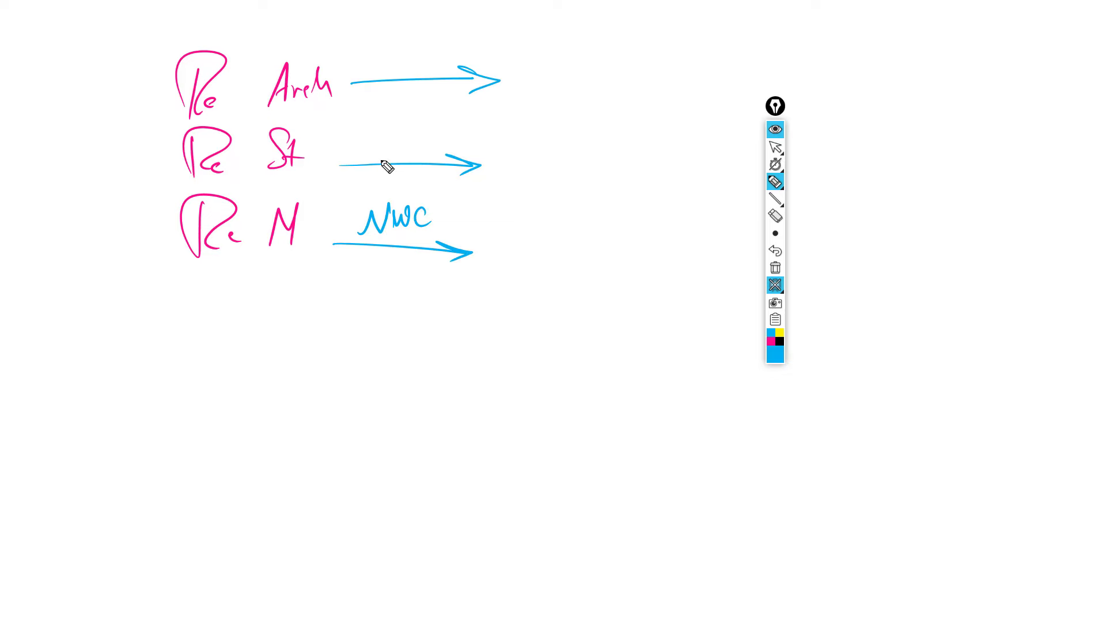
pyautogui.moveTo(378, 161); pyautogui.dragTo(433, 136)
pyautogui.moveTo(378, 79); pyautogui.dragTo(441, 53)
pyautogui.moveTo(419, 183); pyautogui.dragTo(393, 183)
pyautogui.moveTo(436, 120)
pyautogui.mouseDown()
pyautogui.moveTo(358, 128)
pyautogui.moveTo(445, 132)
pyautogui.mouseUp()
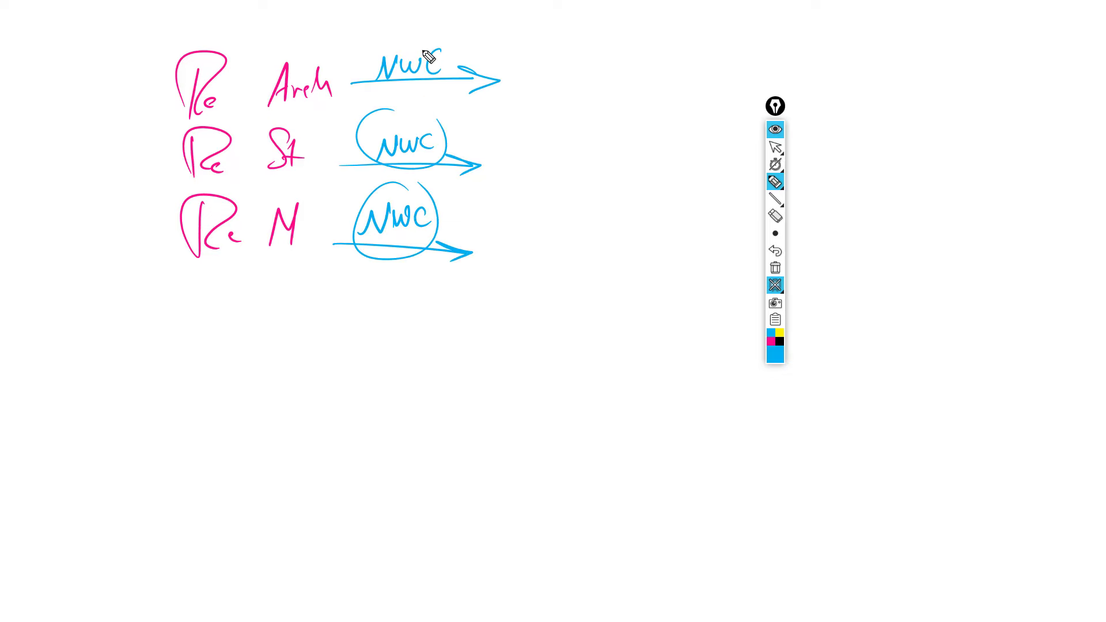
pyautogui.moveTo(405, 36); pyautogui.dragTo(457, 47)
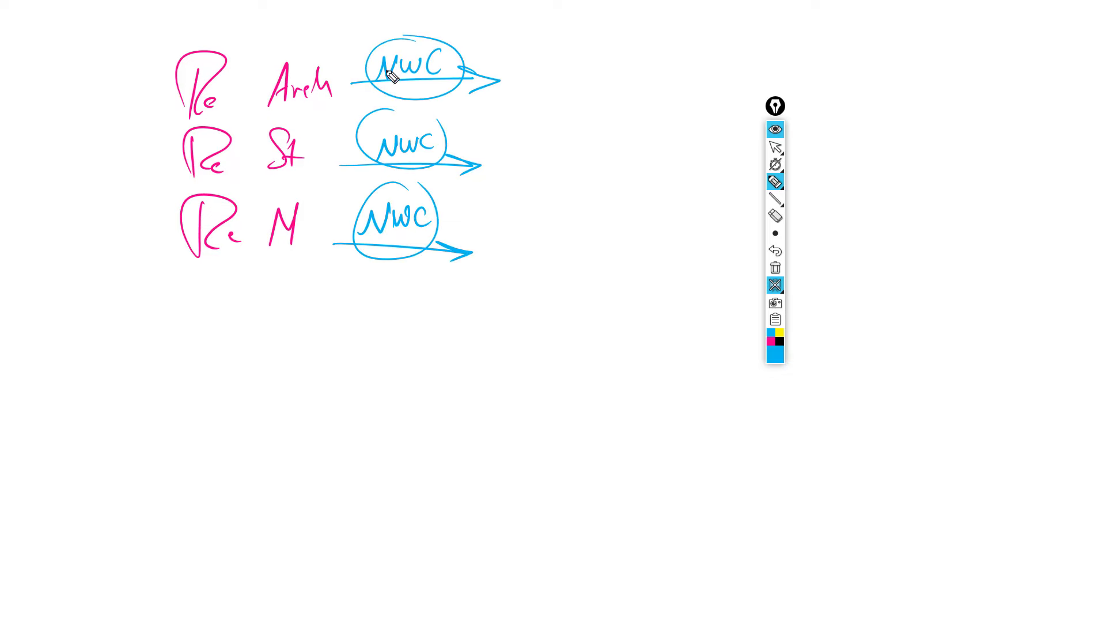
pyautogui.click(771, 341)
# Step: Write a pink NWf right of the rows with arrows pointing back to each NWC
pyautogui.moveTo(551, 225)
pyautogui.mouseDown()
pyautogui.moveTo(602, 145)
pyautogui.moveTo(622, 205)
pyautogui.moveTo(659, 141)
pyautogui.moveTo(676, 205)
pyautogui.moveTo(689, 181)
pyautogui.moveTo(613, 242)
pyautogui.moveTo(658, 258)
pyautogui.moveTo(622, 280)
pyautogui.moveTo(737, 456)
pyautogui.mouseUp()
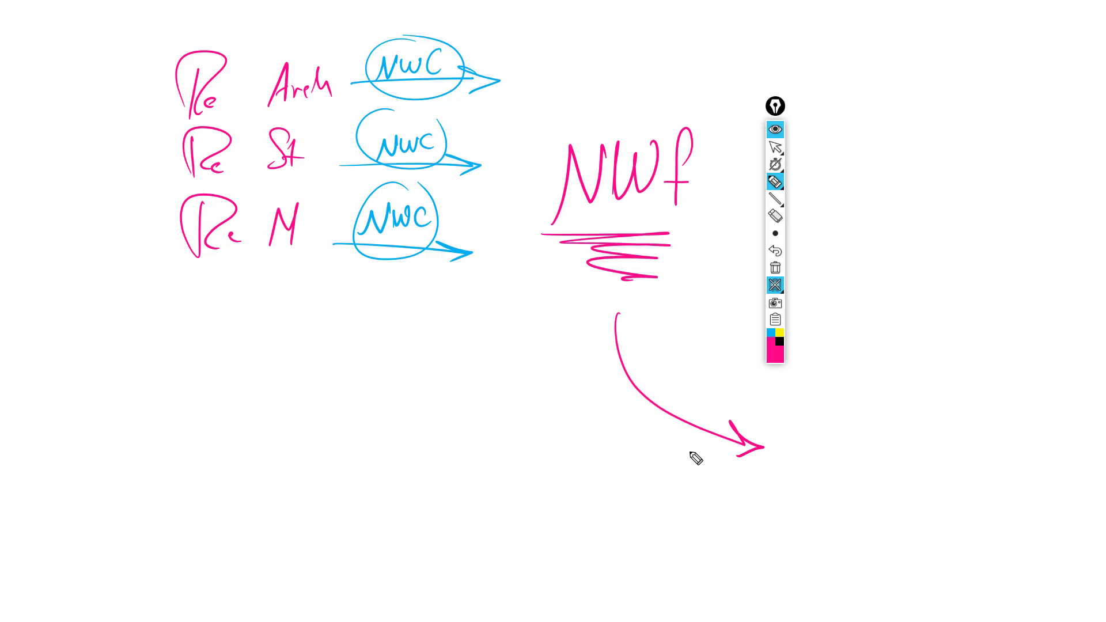
pyautogui.moveTo(577, 110)
pyautogui.mouseDown()
pyautogui.moveTo(511, 83)
pyautogui.moveTo(522, 98)
pyautogui.mouseUp()
pyautogui.moveTo(555, 168); pyautogui.dragTo(501, 165)
pyautogui.moveTo(517, 151); pyautogui.dragTo(501, 172)
pyautogui.moveTo(541, 239); pyautogui.dragTo(493, 255)
pyautogui.moveTo(511, 237); pyautogui.dragTo(506, 265)
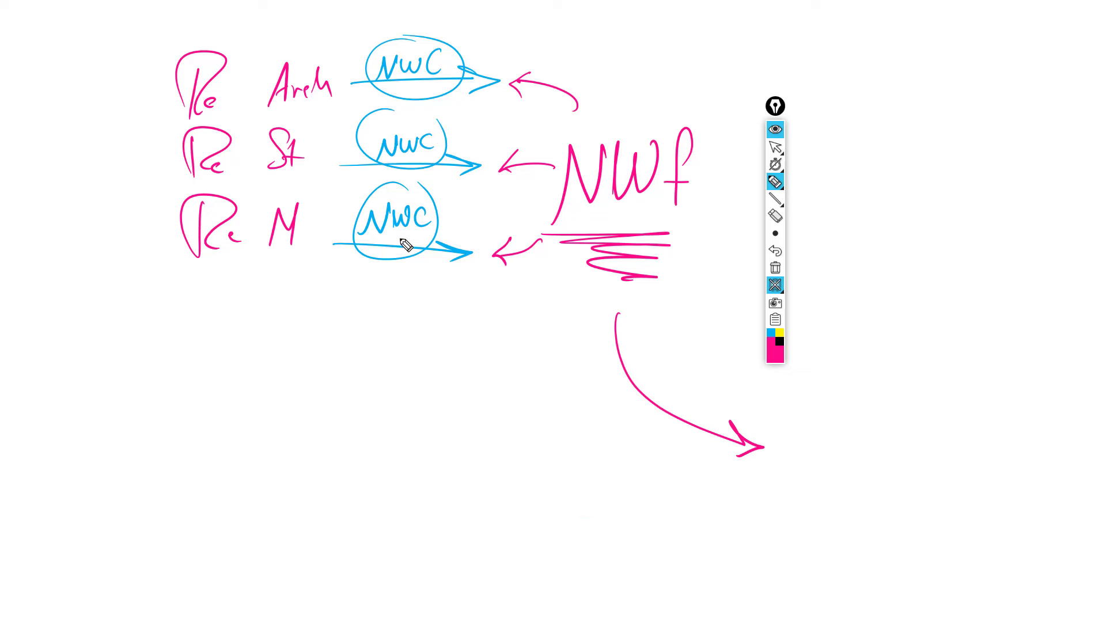
# Step: Underline the bottom, middle and top NWC labels in pink
pyautogui.moveTo(381, 244); pyautogui.dragTo(401, 243)
pyautogui.moveTo(393, 165); pyautogui.dragTo(432, 162)
pyautogui.moveTo(397, 90); pyautogui.dragTo(448, 86)
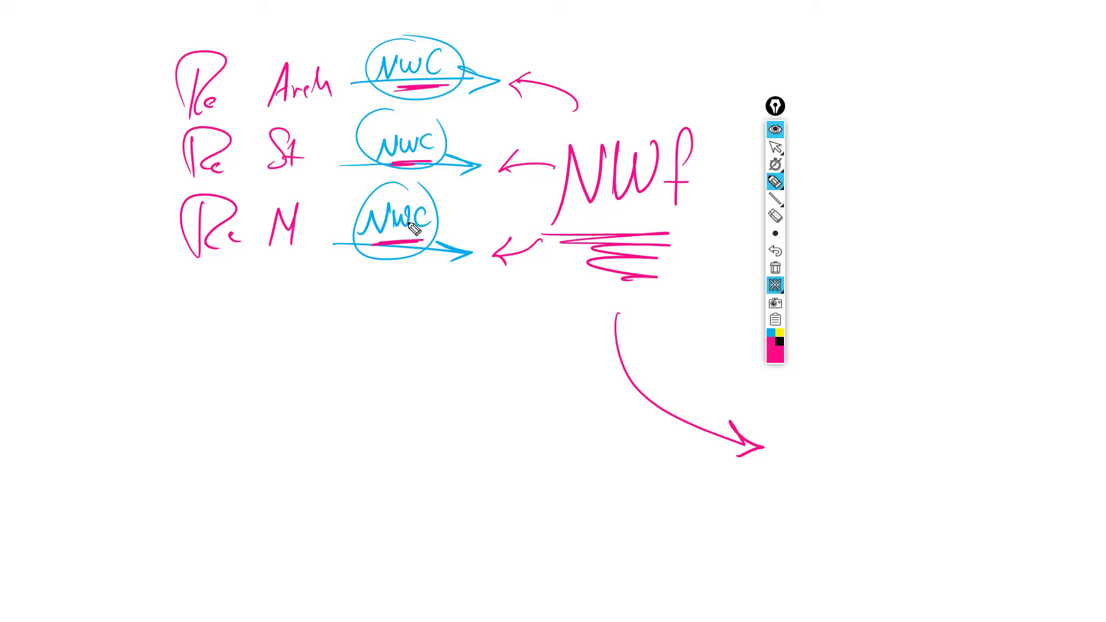
# Step: Clear and close the annotation whiteboard and bring the Revit model forward
pyautogui.click(775, 286)
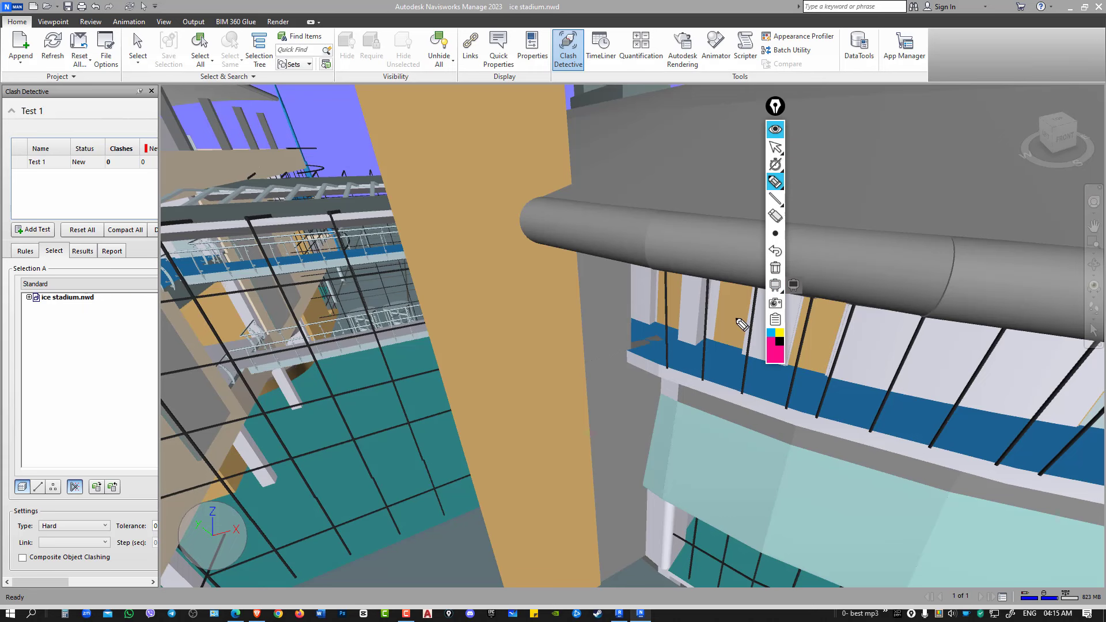
pyautogui.click(775, 129)
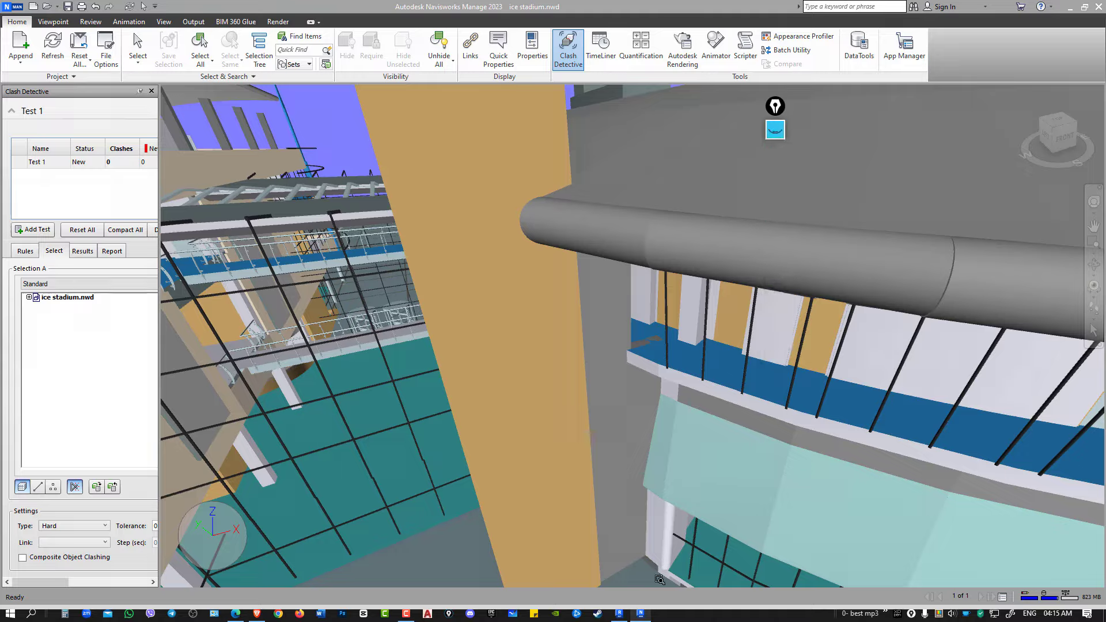
pyautogui.click(625, 615)
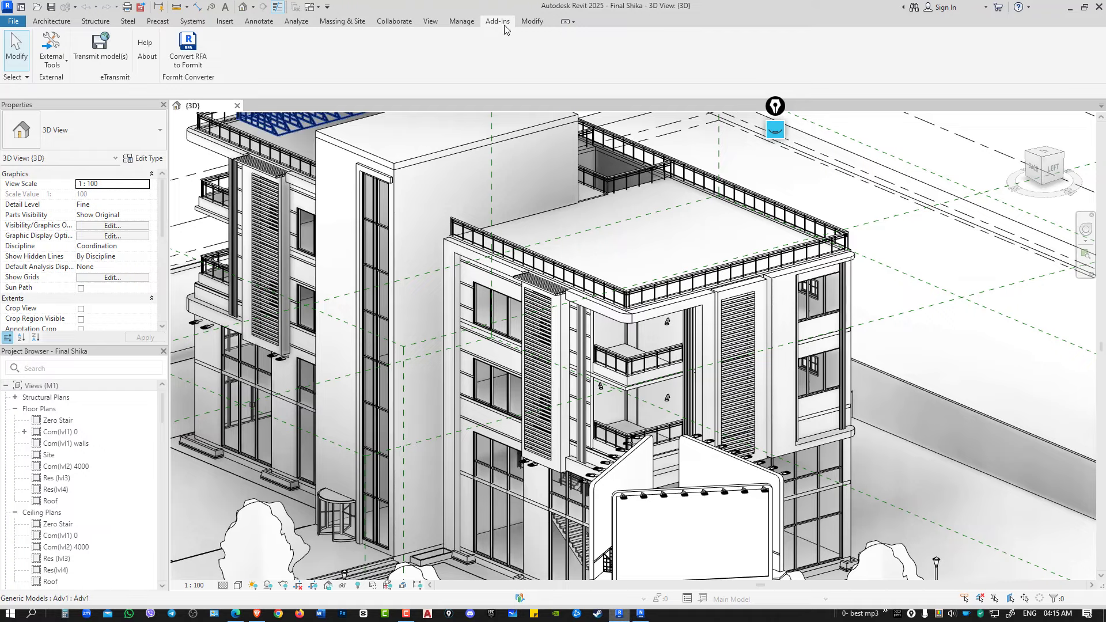
# Step: Open the Navisworks export dialog, cancel it, then bring up Final Shika.nwc in Navisworks
pyautogui.click(52, 51)
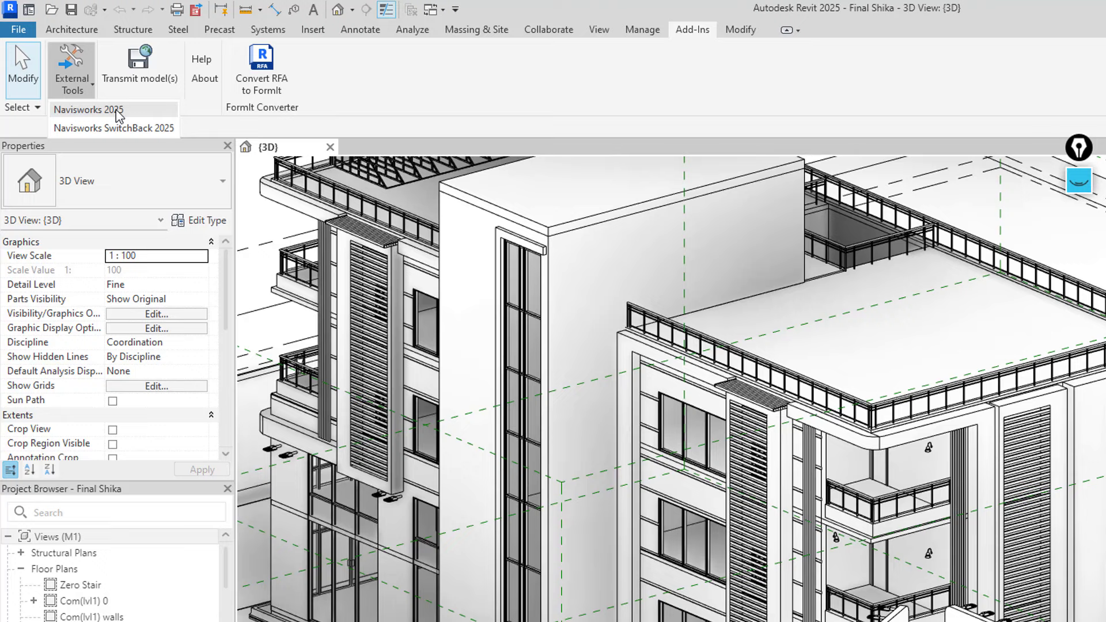
pyautogui.click(64, 76)
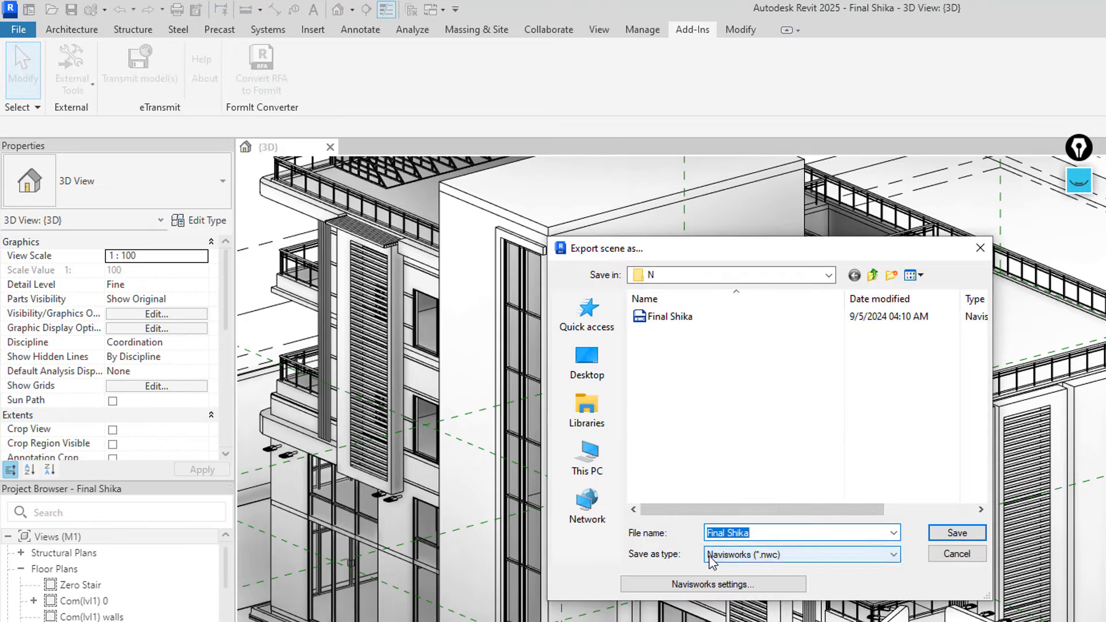
pyautogui.click(956, 554)
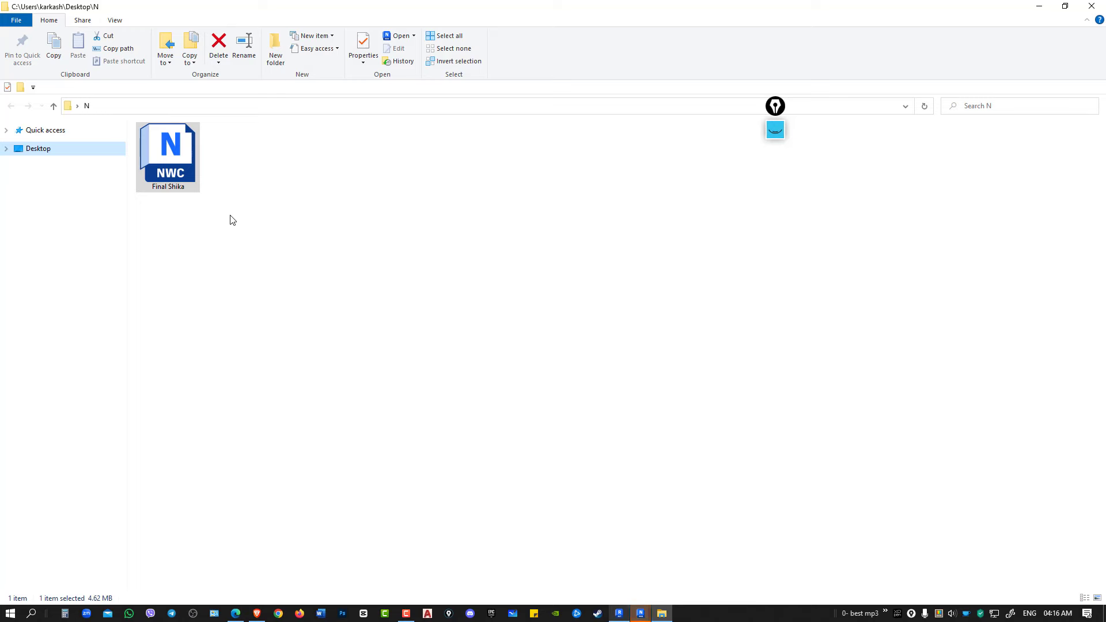
pyautogui.click(204, 217)
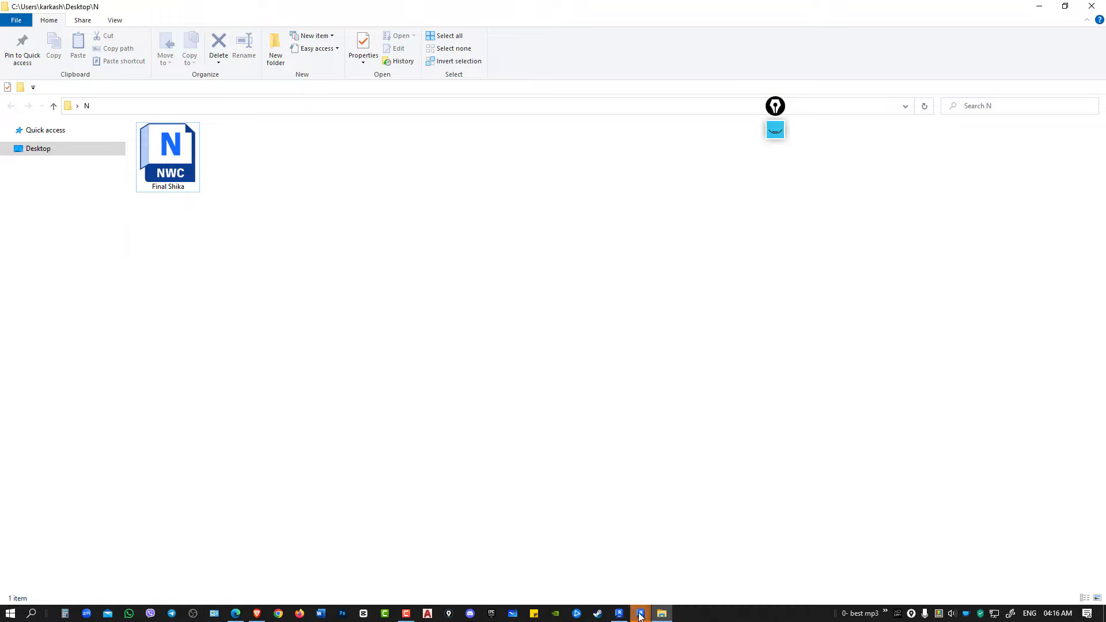
pyautogui.moveTo(639, 613)
pyautogui.click(694, 565)
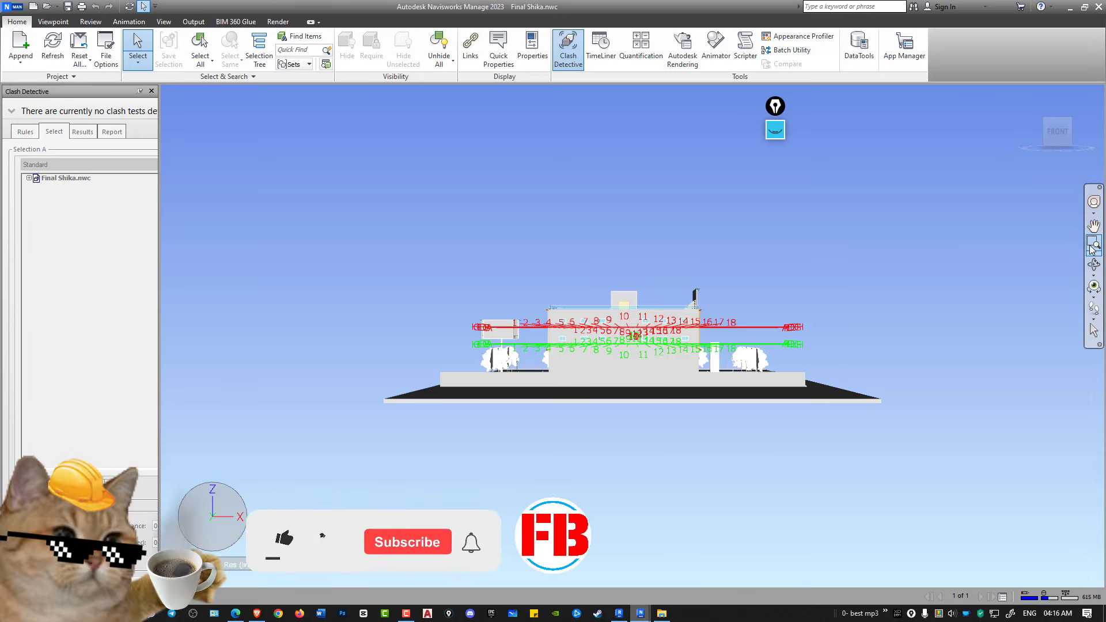
# Step: Orbit Final Shika into an angled 3D view and zoom in close on the building
pyautogui.click(1094, 287)
pyautogui.moveTo(634, 334)
pyautogui.mouseDown()
pyautogui.moveTo(553, 375)
pyautogui.moveTo(403, 349)
pyautogui.mouseUp()
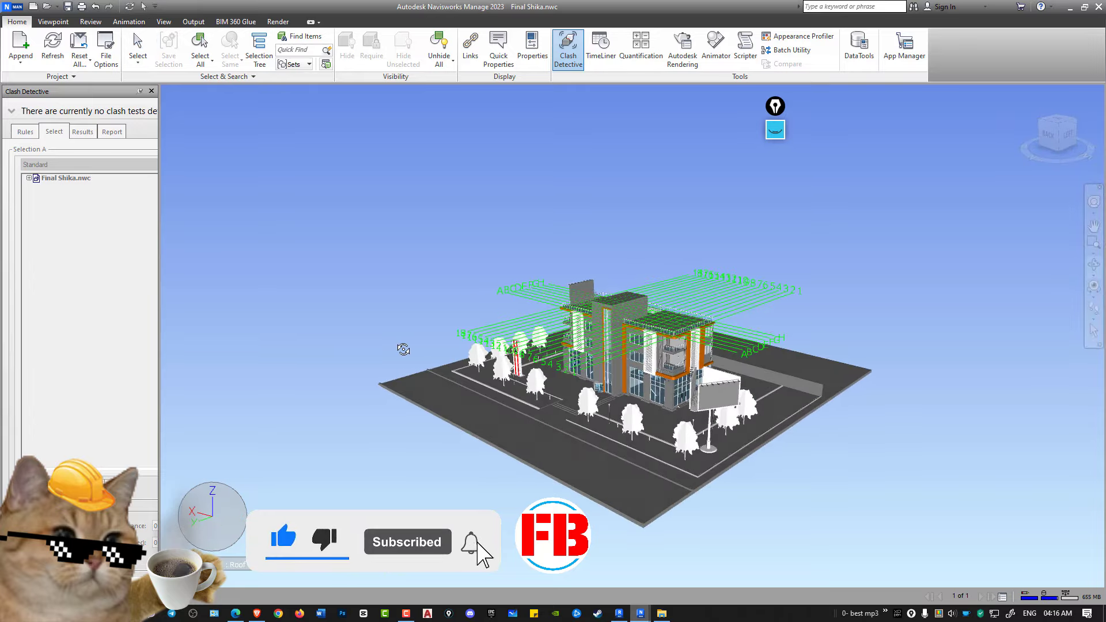
pyautogui.scroll(2, 574, 361)
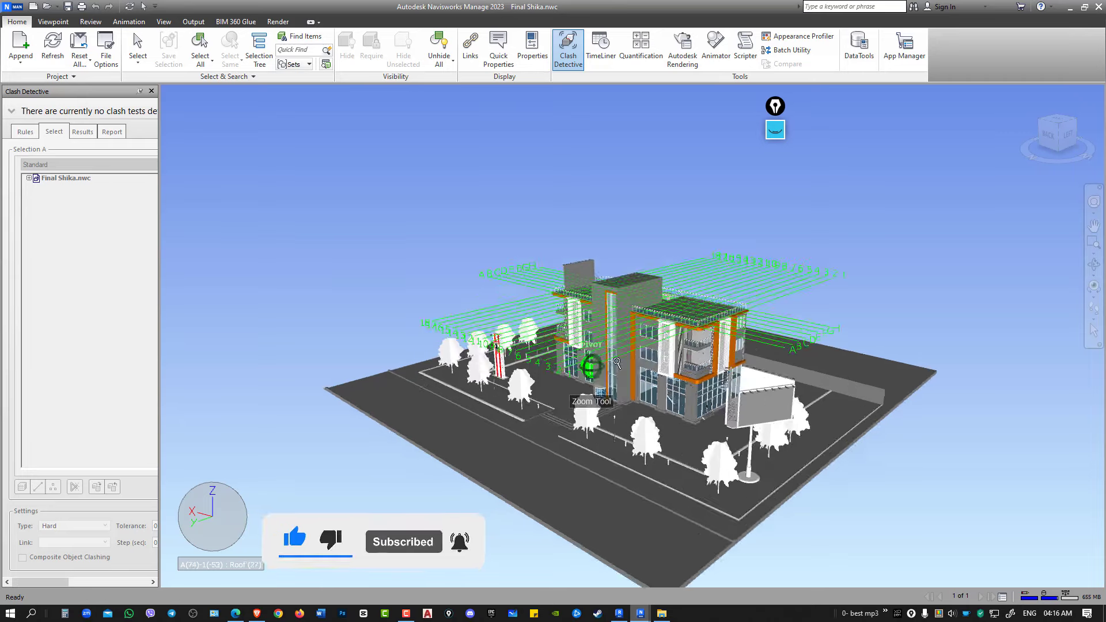
pyautogui.scroll(2, 574, 361)
pyautogui.scroll(3, 574, 361)
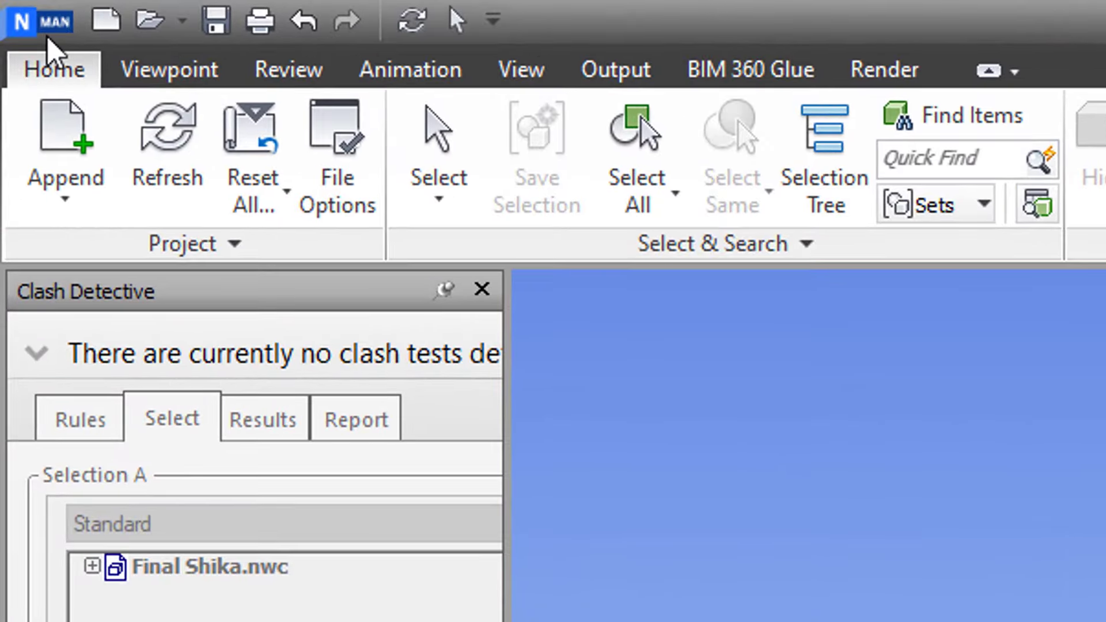
# Step: Open the Save As dialog, review the file type list, and cancel
pyautogui.click(48, 37)
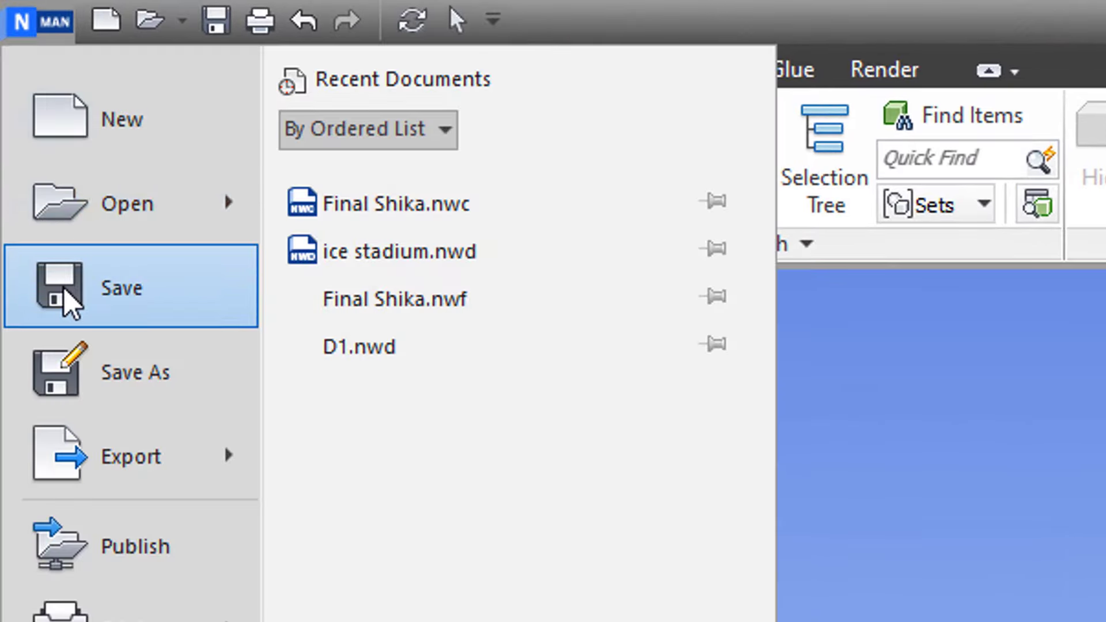
pyautogui.click(116, 283)
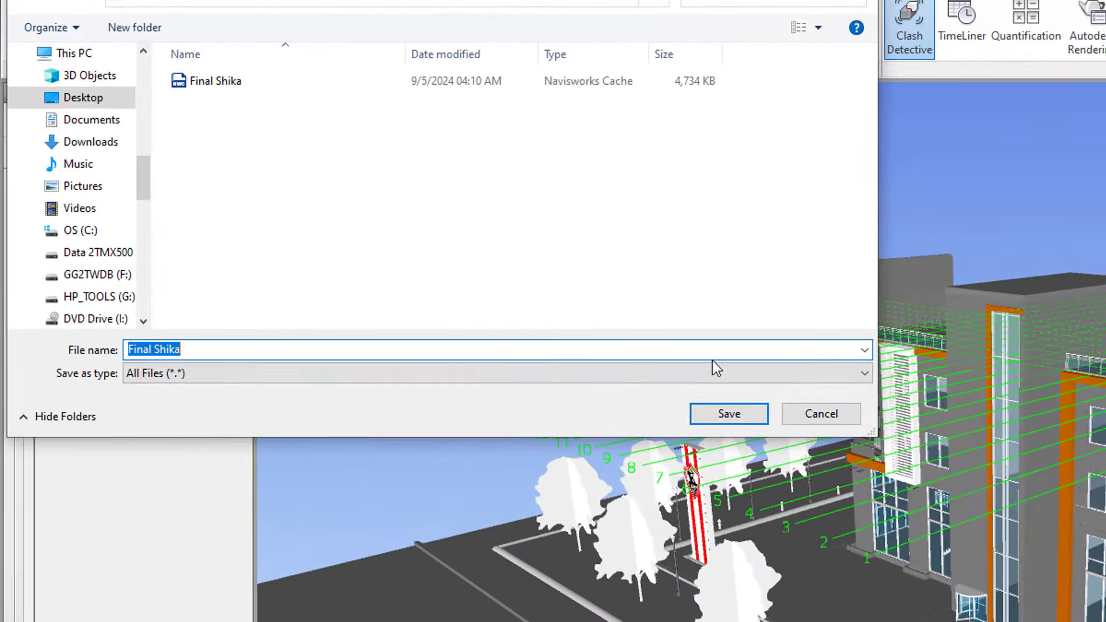
pyautogui.click(738, 376)
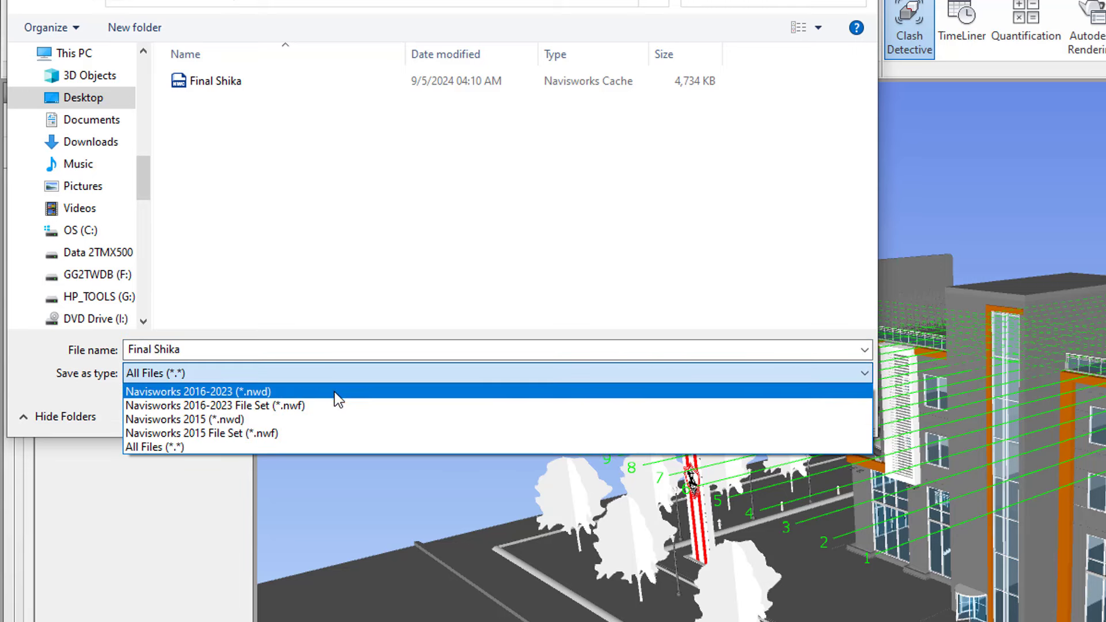
pyautogui.click(748, 331)
pyautogui.click(815, 413)
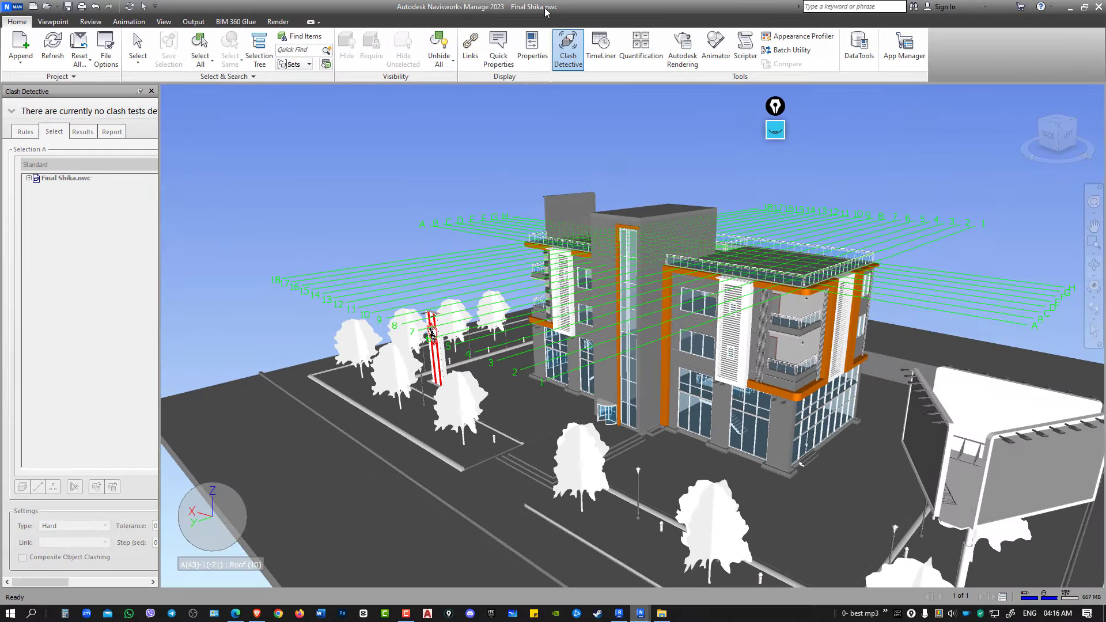
# Step: Save the model as F1 in Navisworks 2016-2023 File Set (.nwf) format in folder N
pyautogui.click(13, 7)
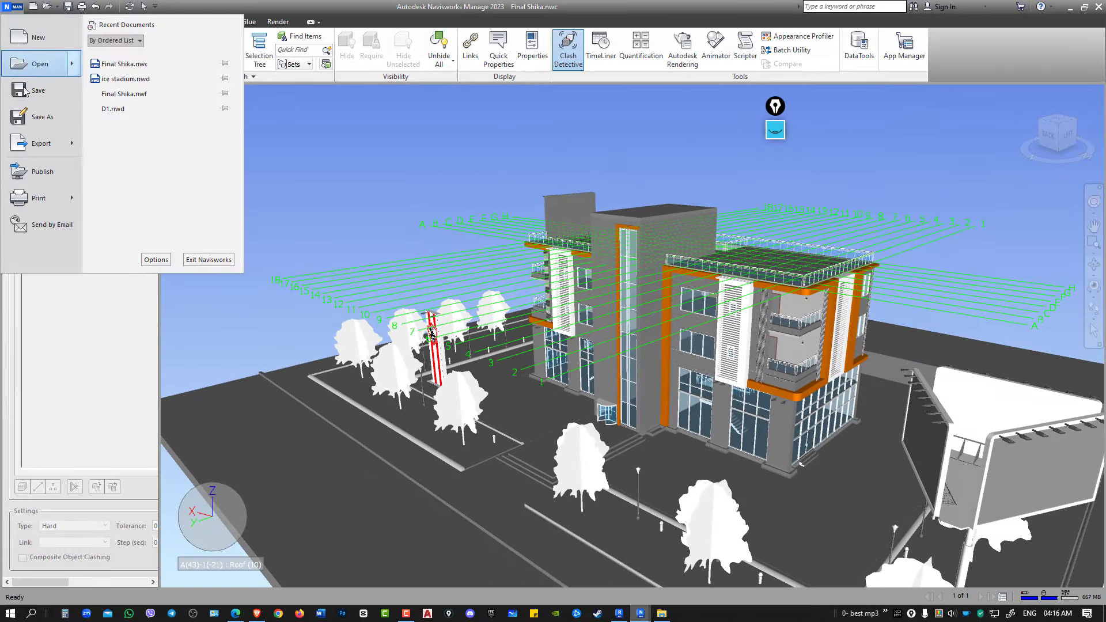
pyautogui.click(24, 91)
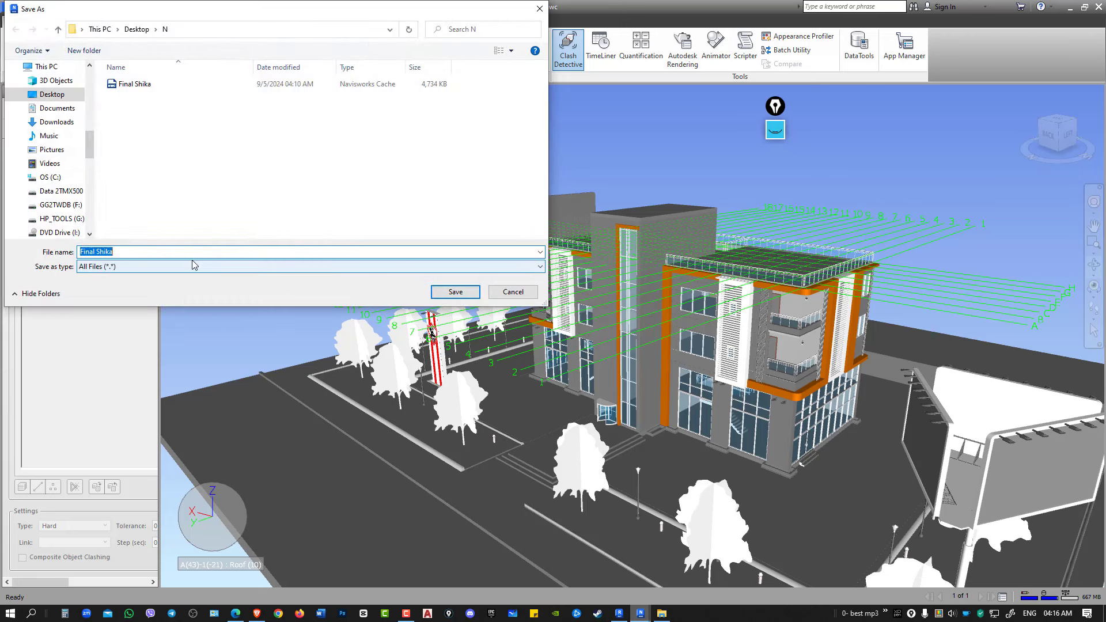
pyautogui.write('F1')
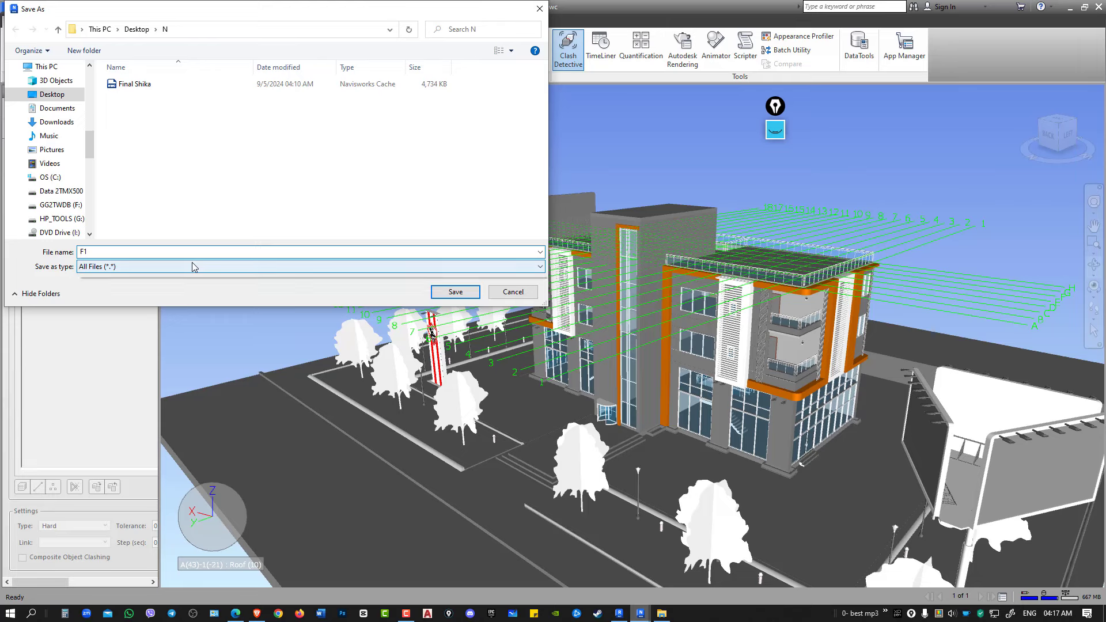
pyautogui.click(193, 267)
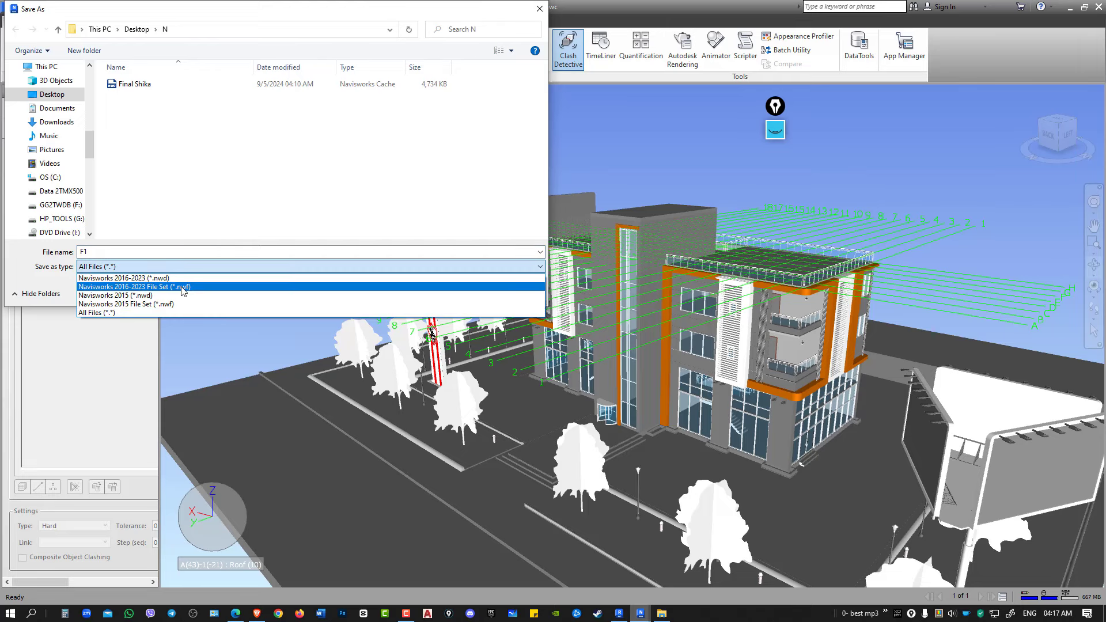
pyautogui.click(182, 287)
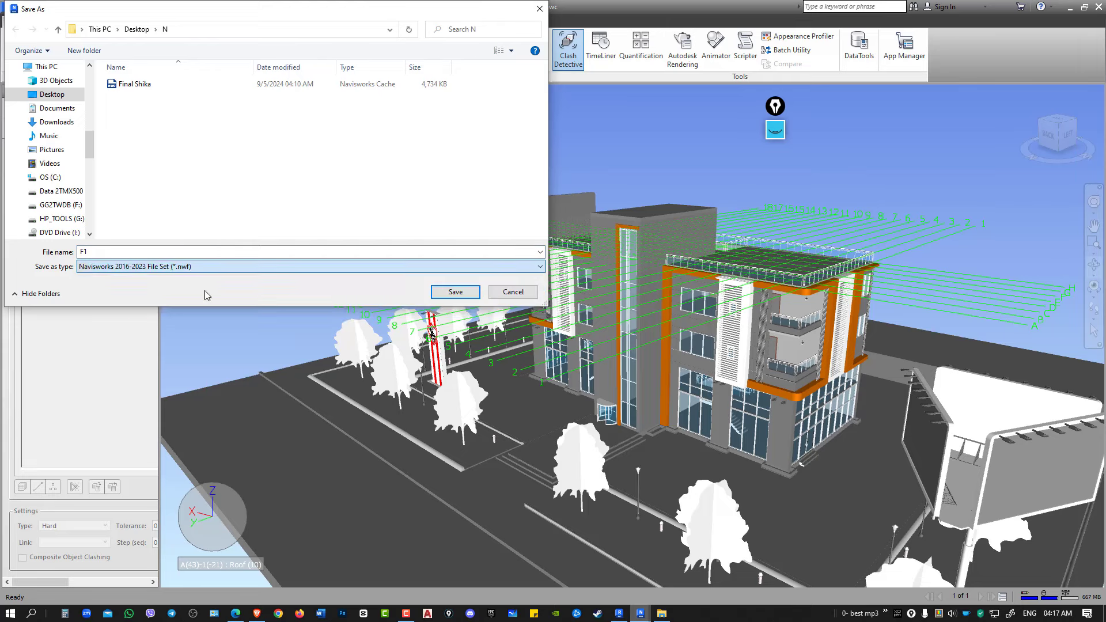
pyautogui.click(470, 294)
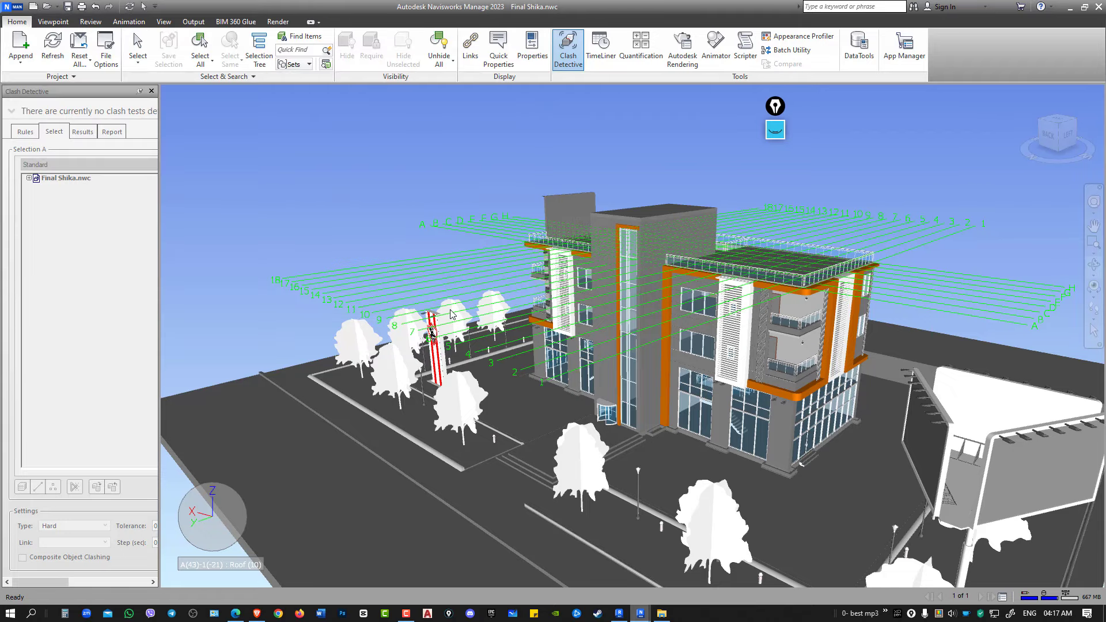
# Step: Check that F1.nwf sits beside Final Shika in folder N, then return to Navisworks
pyautogui.click(663, 553)
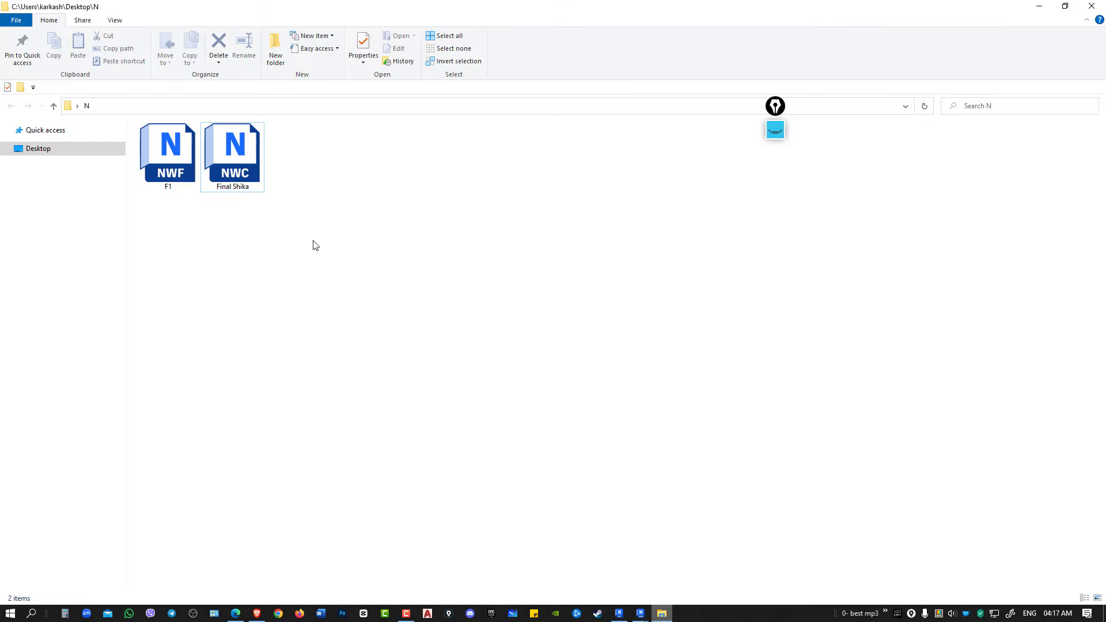
pyautogui.click(183, 175)
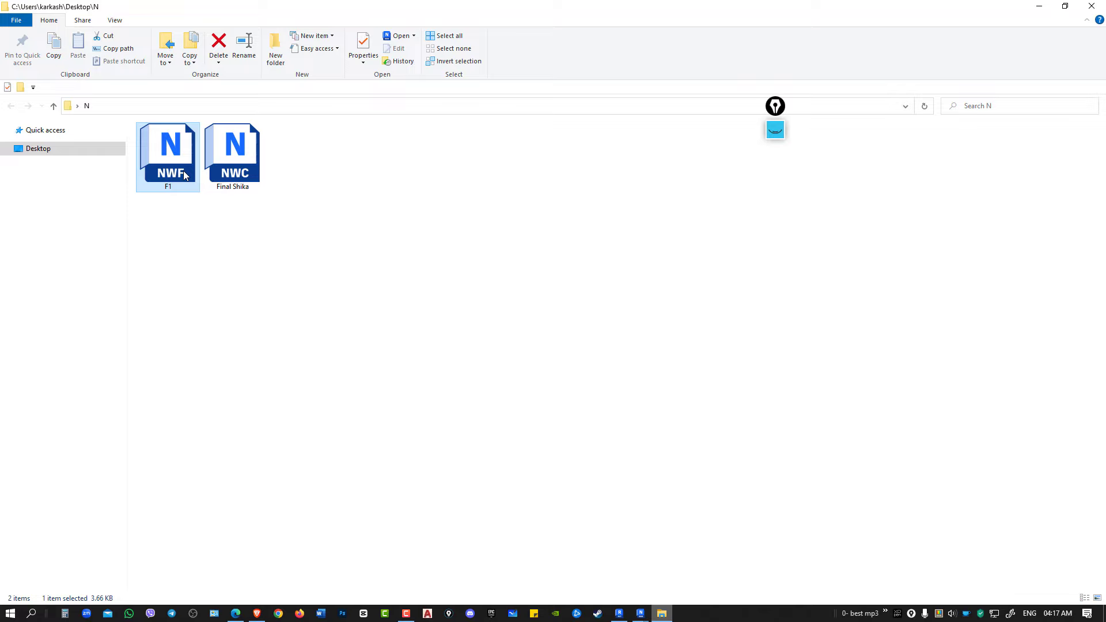
pyautogui.hotkey('alt', 'Tab')
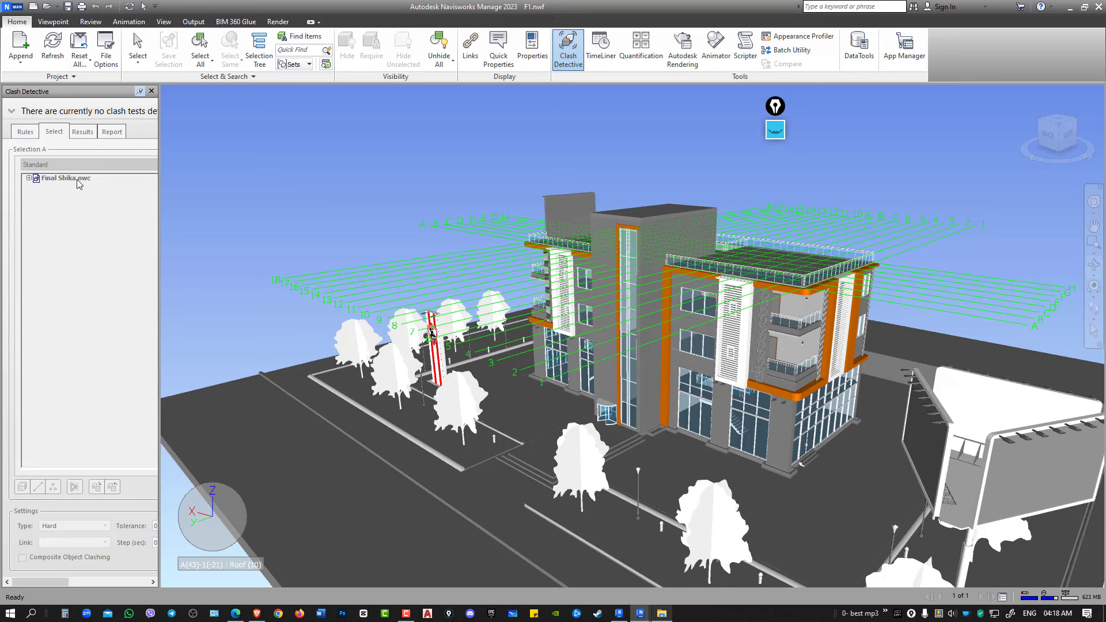
# Step: Save the model as F2 in Navisworks 2016-2023 (.nwd) format in folder N
pyautogui.click(12, 8)
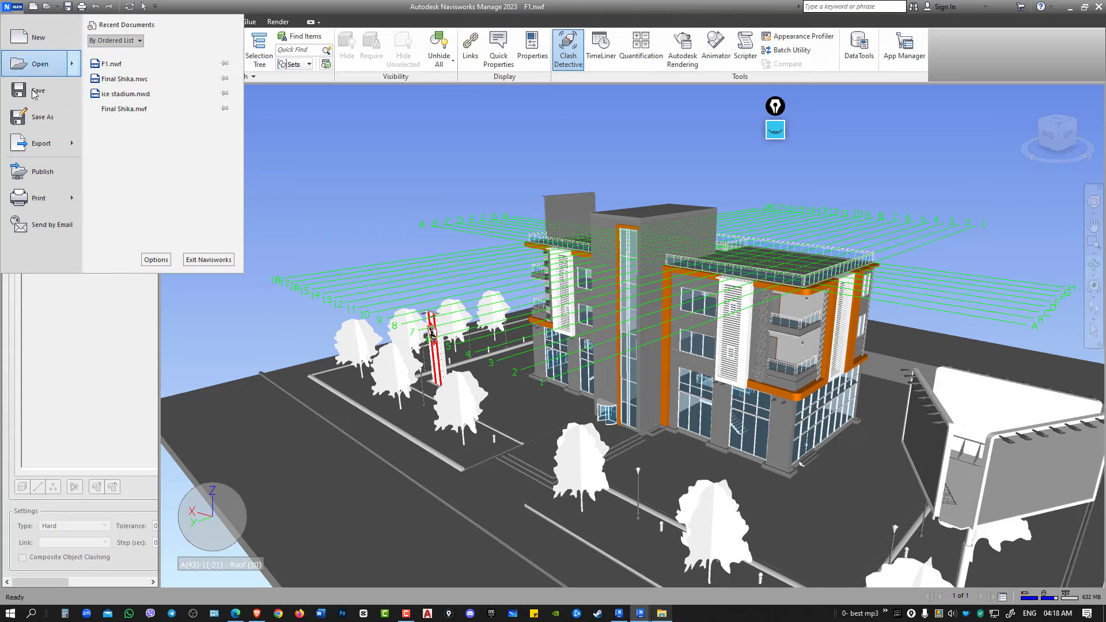
pyautogui.click(40, 121)
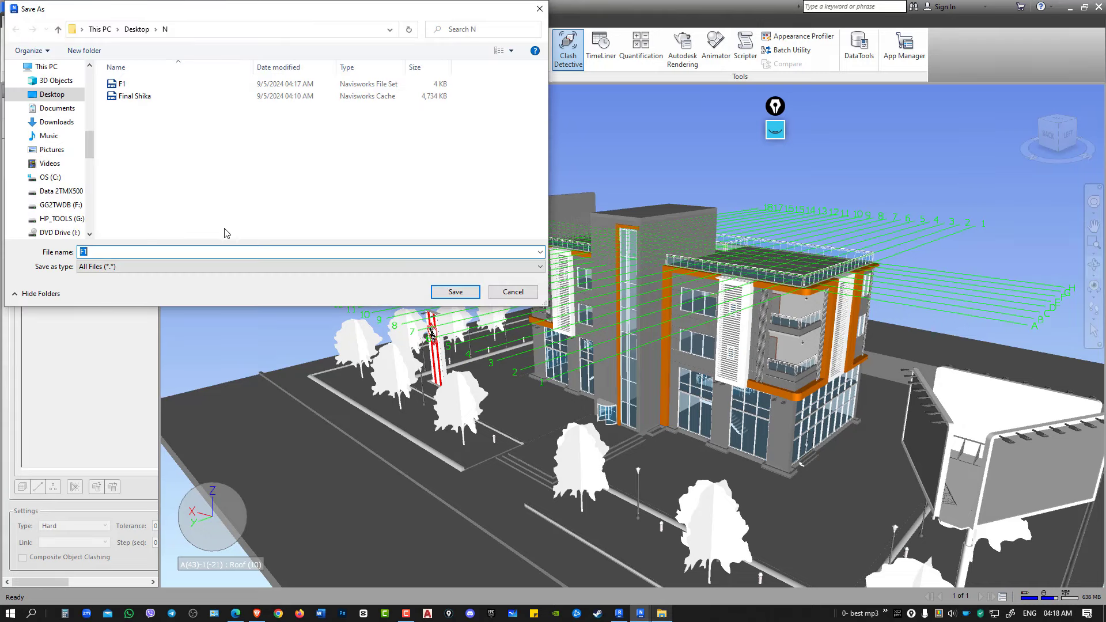
pyautogui.click(212, 267)
pyautogui.click(174, 279)
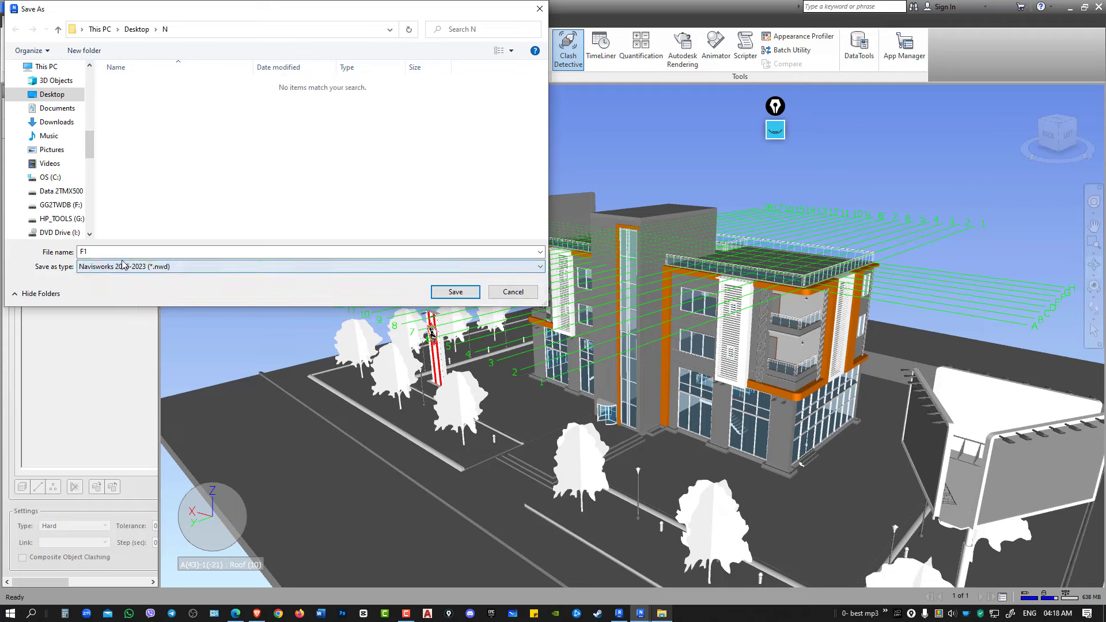
pyautogui.write('F1')
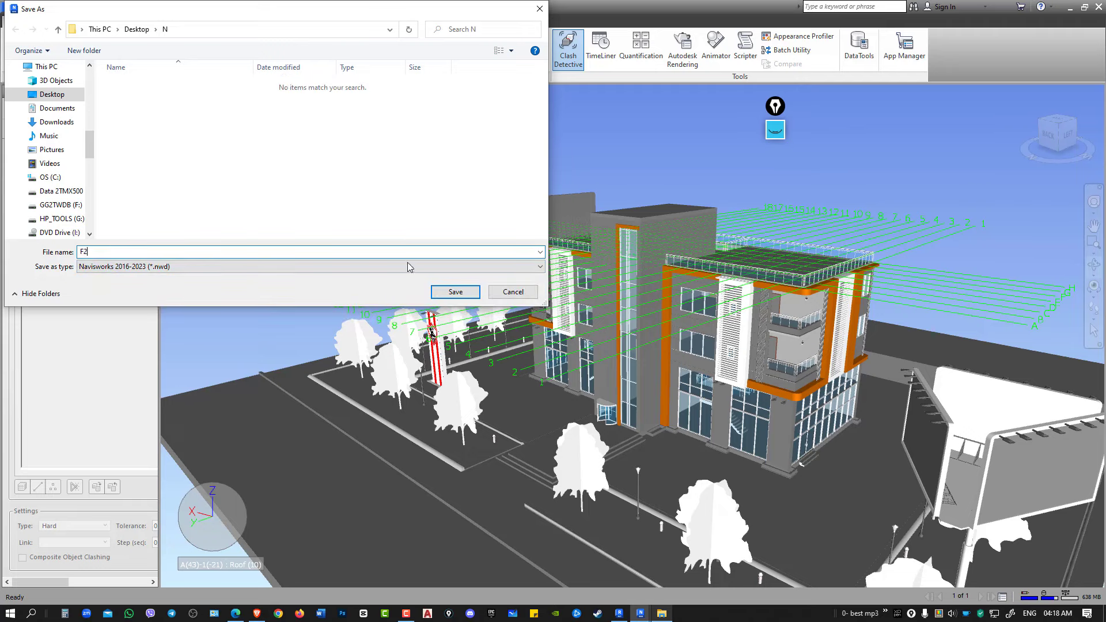
pyautogui.click(455, 291)
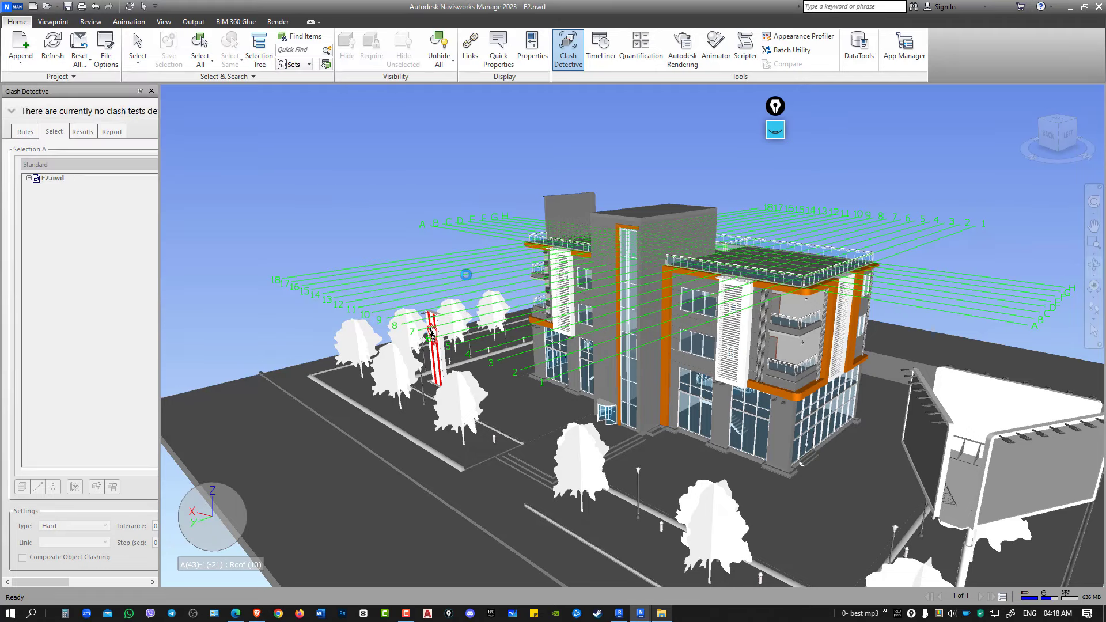
pyautogui.click(663, 614)
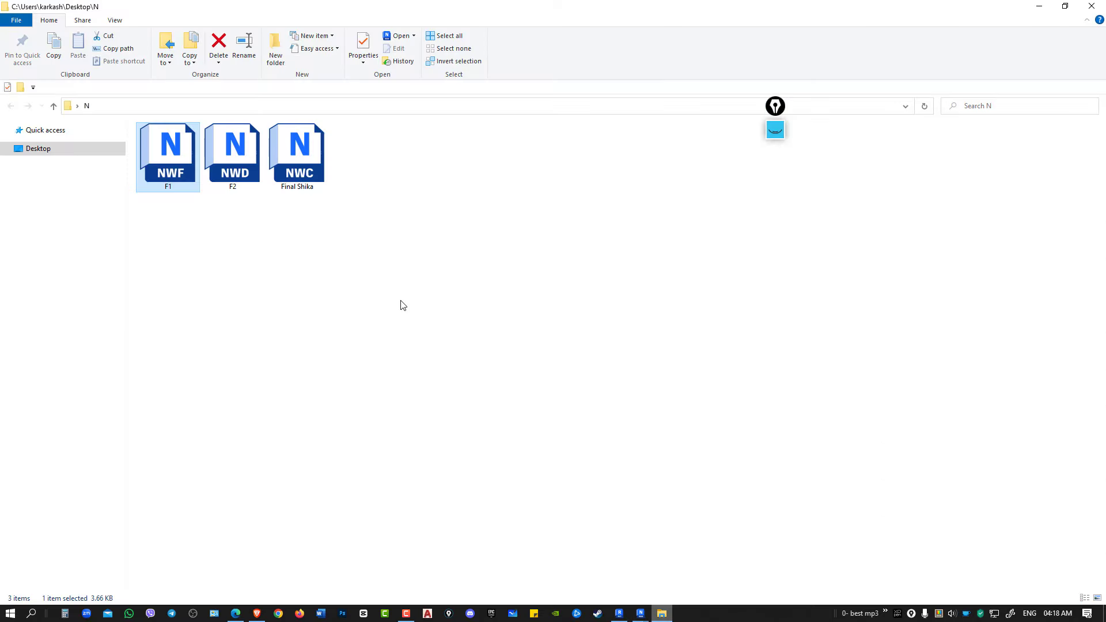
# Step: Select F2.nwd in folder N alongside F1.nwf and Final Shika.nwc
pyautogui.click(244, 165)
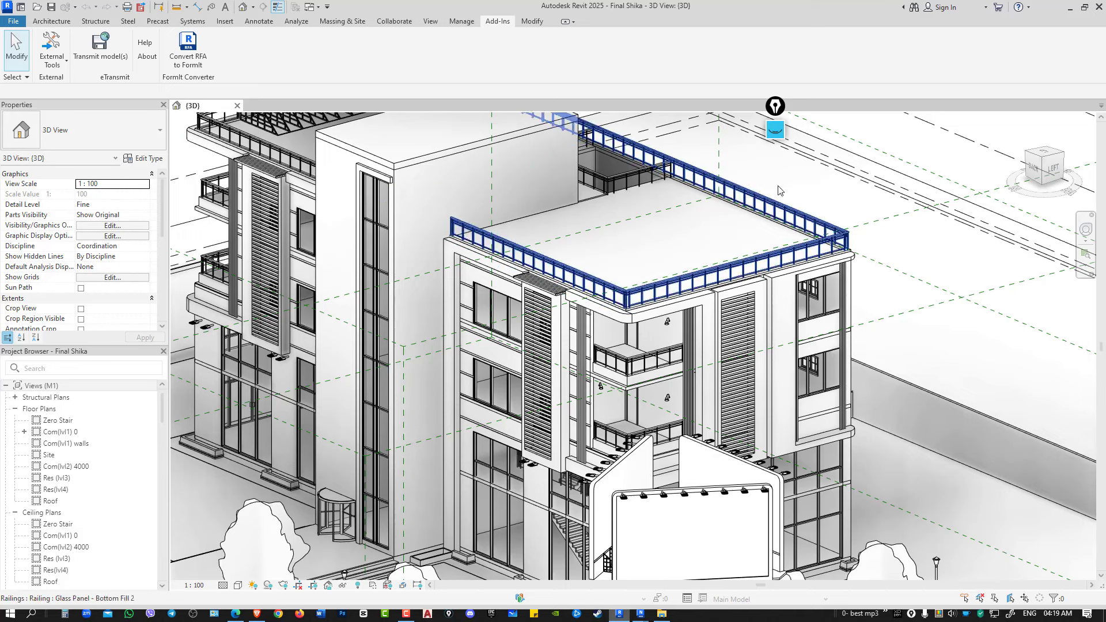
pyautogui.click(776, 130)
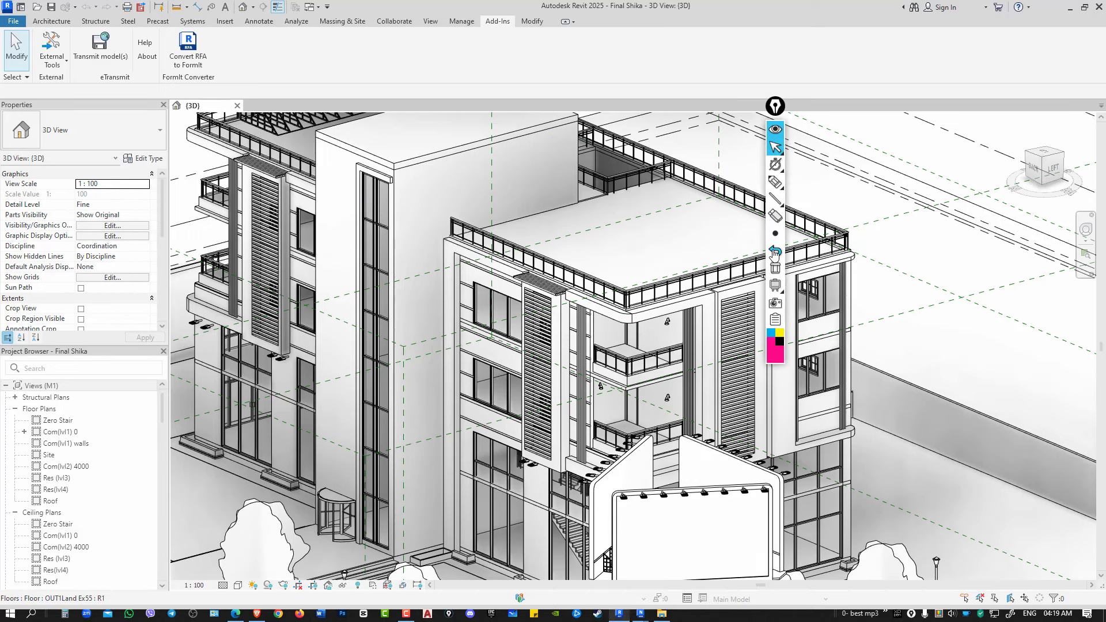
pyautogui.click(776, 285)
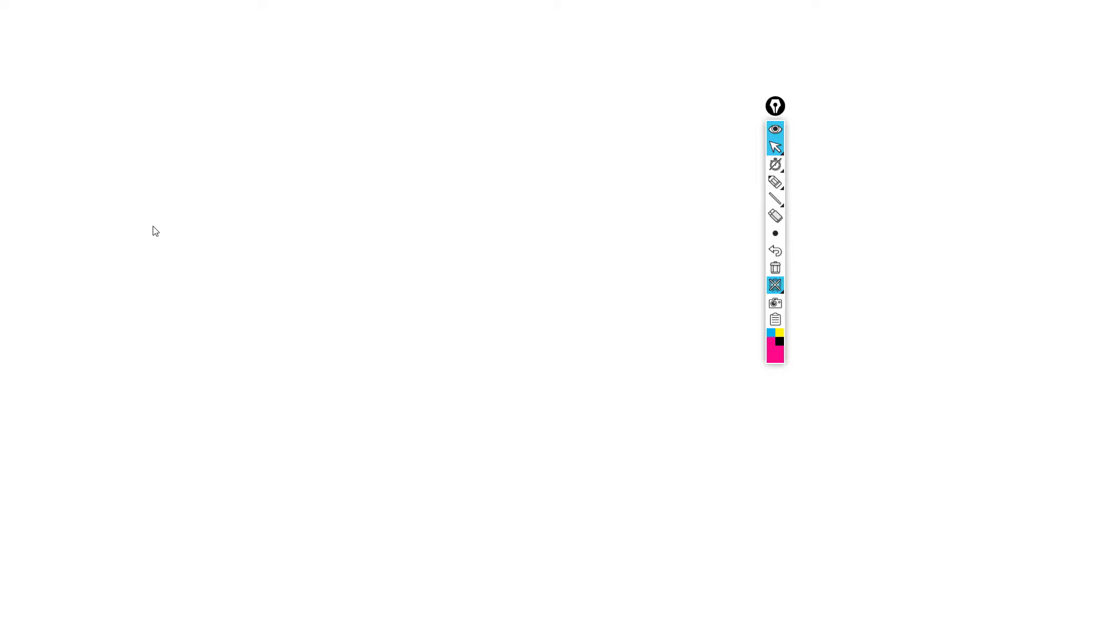
pyautogui.click(775, 182)
pyautogui.moveTo(191, 223)
pyautogui.mouseDown()
pyautogui.moveTo(202, 166)
pyautogui.moveTo(221, 207)
pyautogui.mouseUp()
pyautogui.moveTo(224, 206)
pyautogui.mouseDown()
pyautogui.moveTo(262, 195)
pyautogui.moveTo(262, 204)
pyautogui.mouseUp()
pyautogui.moveTo(215, 236)
pyautogui.mouseDown()
pyautogui.moveTo(196, 252)
pyautogui.moveTo(221, 285)
pyautogui.mouseUp()
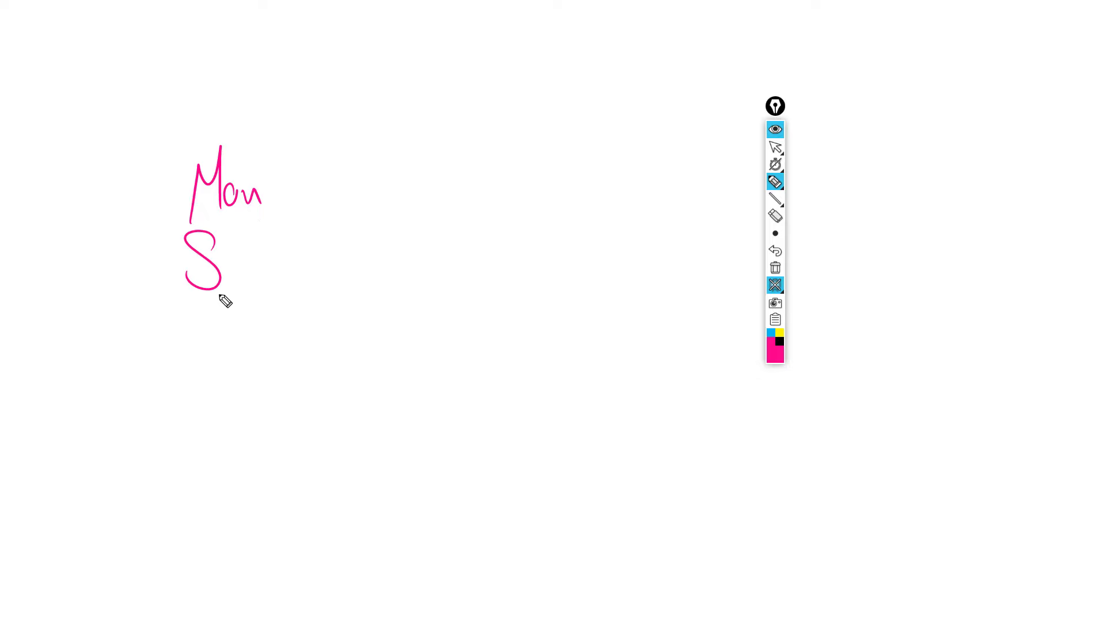
pyautogui.moveTo(251, 245)
pyautogui.mouseDown()
pyautogui.moveTo(242, 282)
pyautogui.moveTo(261, 281)
pyautogui.moveTo(200, 356)
pyautogui.moveTo(266, 310)
pyautogui.moveTo(277, 349)
pyautogui.moveTo(316, 297)
pyautogui.mouseUp()
pyautogui.moveTo(268, 320)
pyautogui.mouseDown()
pyautogui.moveTo(312, 329)
pyautogui.moveTo(306, 354)
pyautogui.mouseUp()
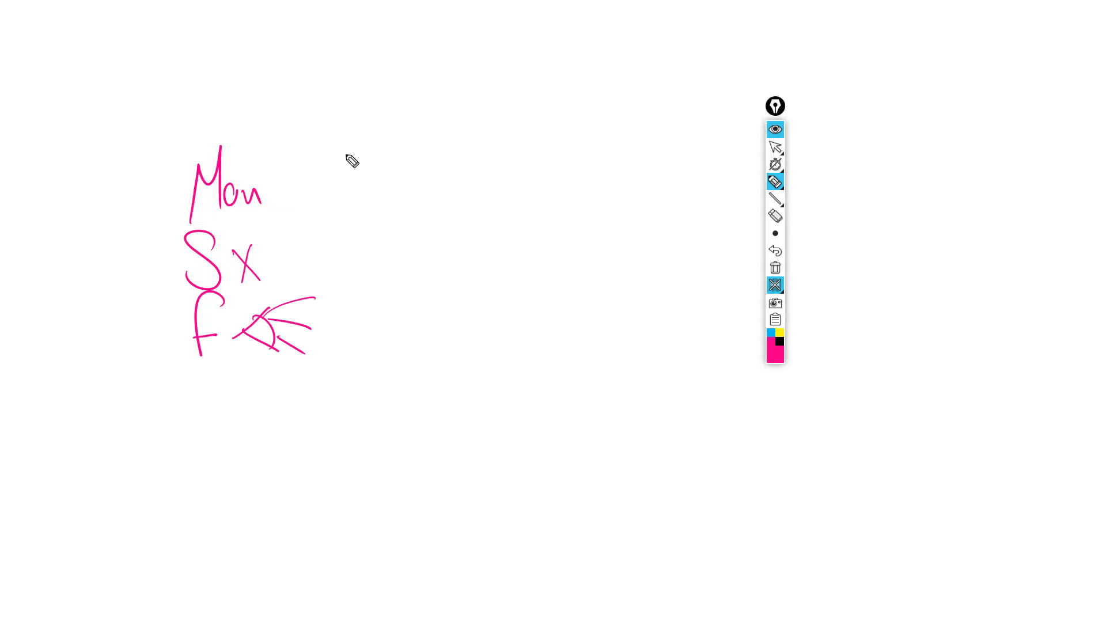
pyautogui.moveTo(344, 142); pyautogui.dragTo(351, 358)
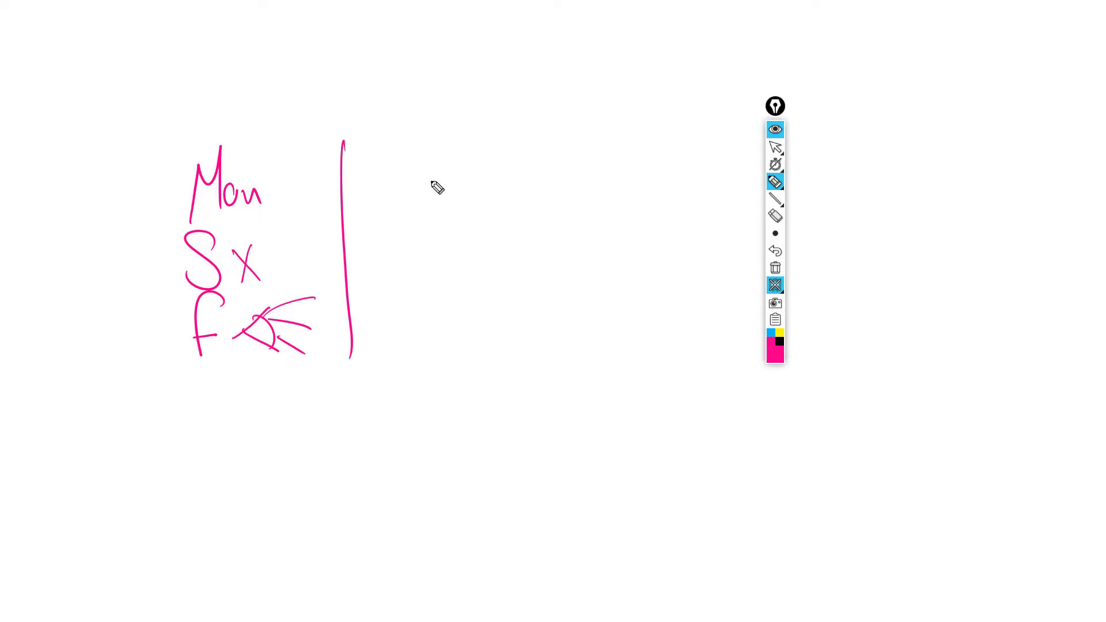
pyautogui.moveTo(426, 187)
pyautogui.mouseDown()
pyautogui.moveTo(437, 153)
pyautogui.moveTo(459, 183)
pyautogui.moveTo(484, 145)
pyautogui.mouseUp()
pyautogui.moveTo(512, 141); pyautogui.dragTo(519, 173)
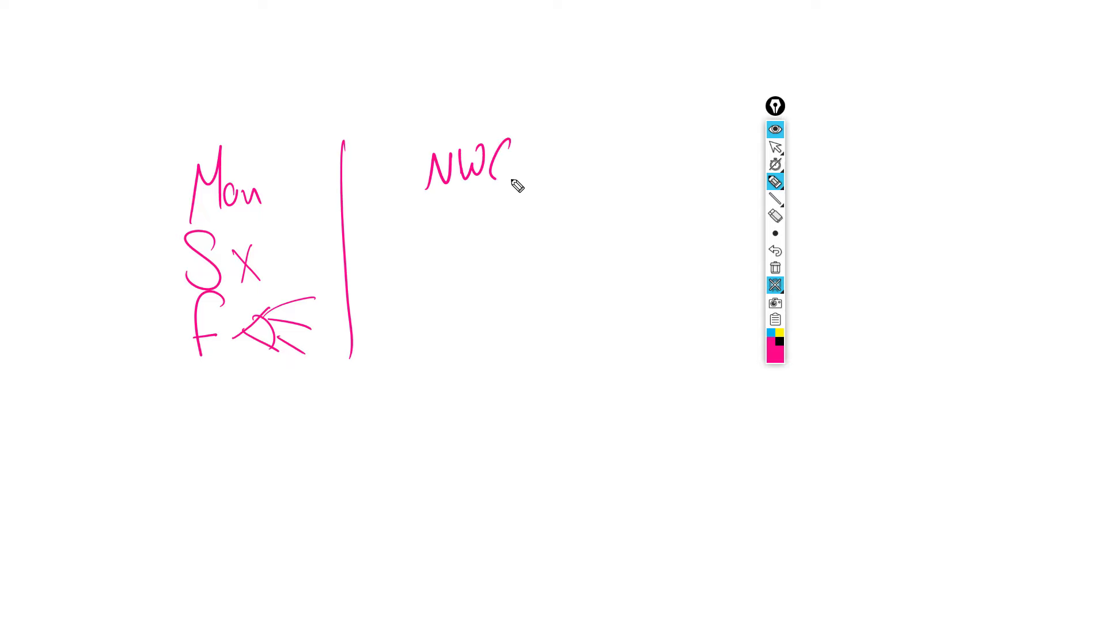
pyautogui.moveTo(467, 202)
pyautogui.mouseDown()
pyautogui.moveTo(476, 271)
pyautogui.moveTo(444, 243)
pyautogui.moveTo(480, 242)
pyautogui.mouseUp()
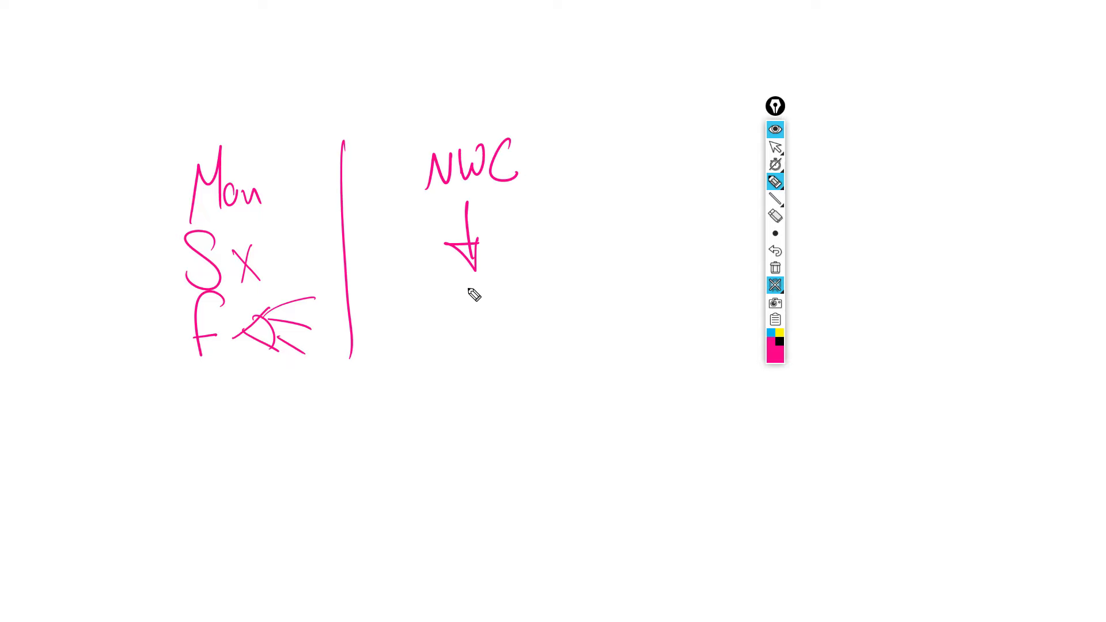
pyautogui.moveTo(444, 316)
pyautogui.mouseDown()
pyautogui.moveTo(469, 290)
pyautogui.moveTo(495, 304)
pyautogui.moveTo(521, 266)
pyautogui.mouseUp()
pyautogui.moveTo(505, 300)
pyautogui.mouseDown()
pyautogui.moveTo(525, 296)
pyautogui.moveTo(536, 207)
pyautogui.moveTo(554, 238)
pyautogui.mouseUp()
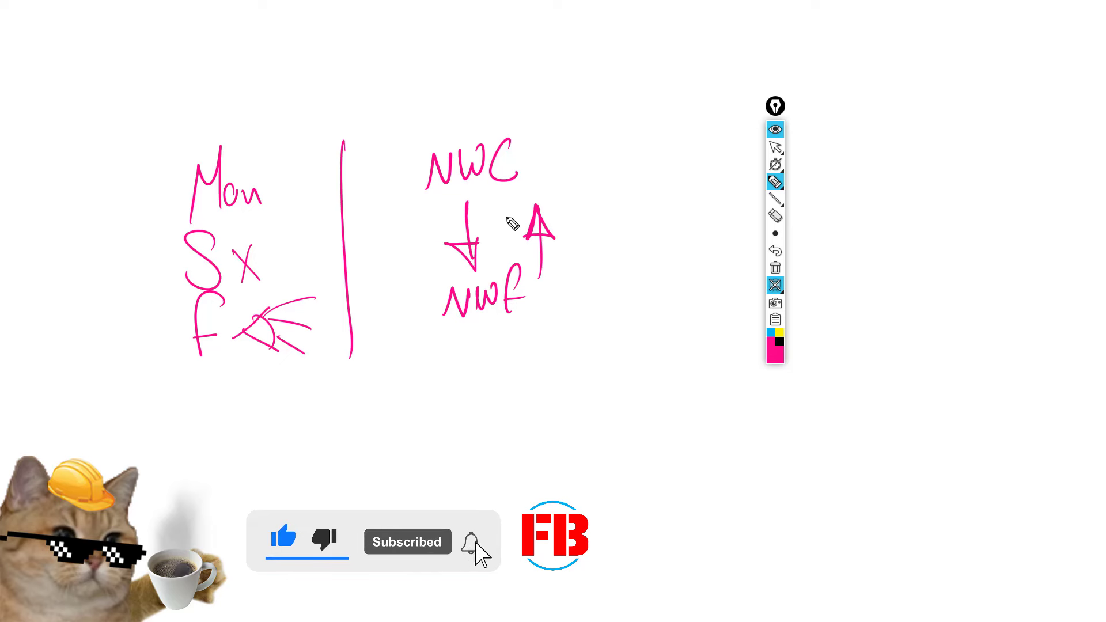
pyautogui.moveTo(447, 344)
pyautogui.mouseDown()
pyautogui.moveTo(624, 430)
pyautogui.moveTo(591, 415)
pyautogui.mouseUp()
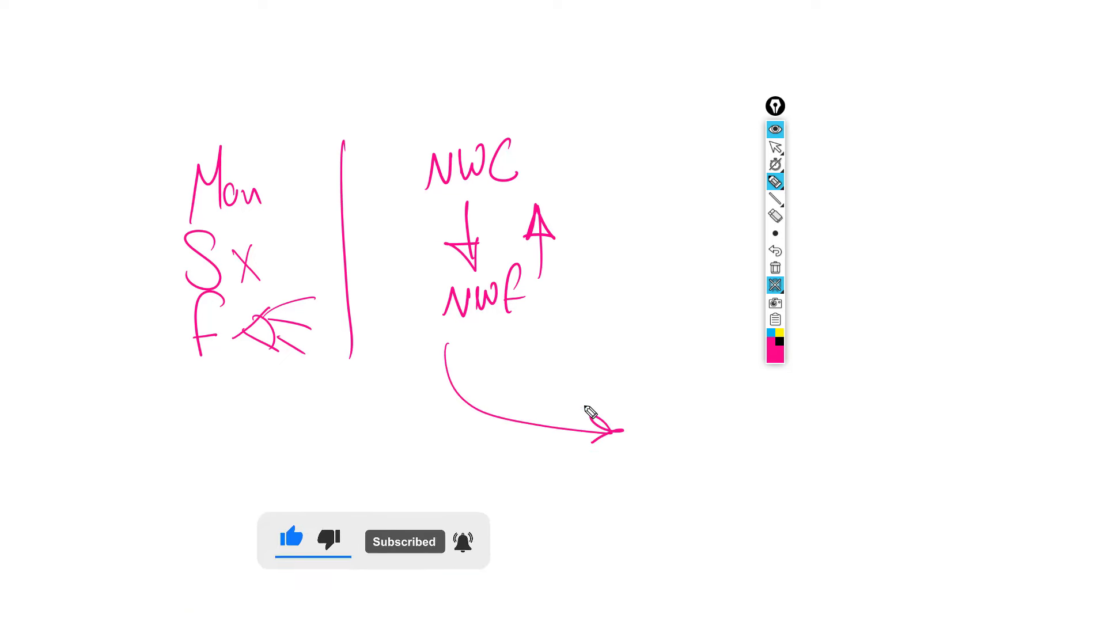
pyautogui.moveTo(556, 100); pyautogui.dragTo(522, 176)
pyautogui.moveTo(517, 113); pyautogui.dragTo(572, 173)
pyautogui.moveTo(650, 443)
pyautogui.mouseDown()
pyautogui.moveTo(721, 400)
pyautogui.moveTo(712, 429)
pyautogui.mouseUp()
pyautogui.moveTo(551, 453); pyautogui.dragTo(743, 454)
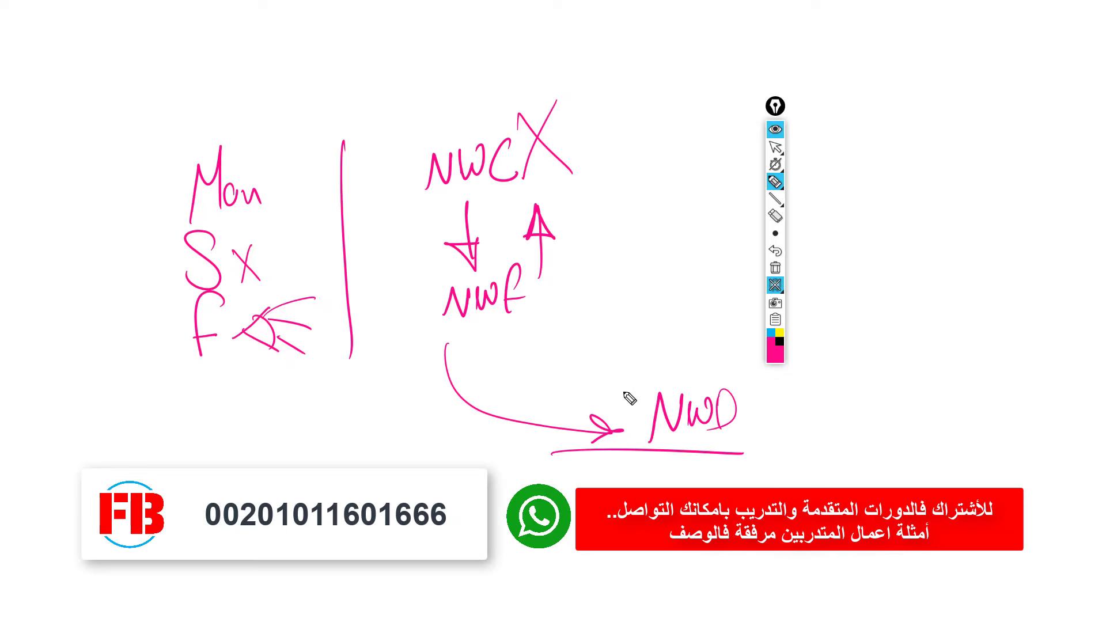
pyautogui.click(775, 269)
# Step: Close the whiteboard and bring up the NWC File Export Utility downloads (2016–2025) in Edge
pyautogui.click(775, 129)
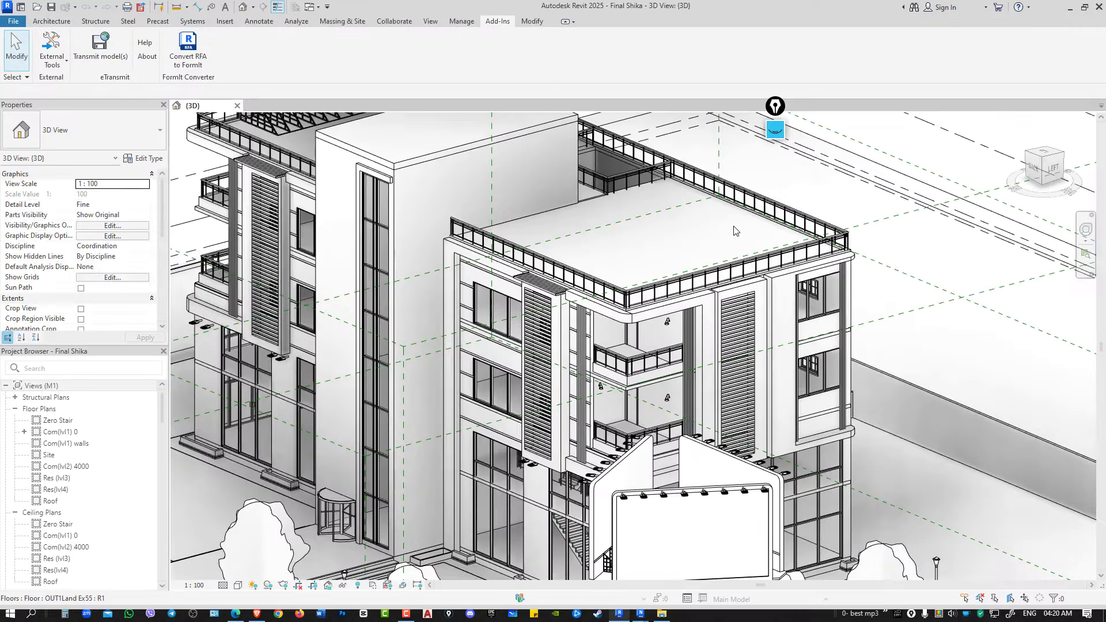
pyautogui.click(236, 614)
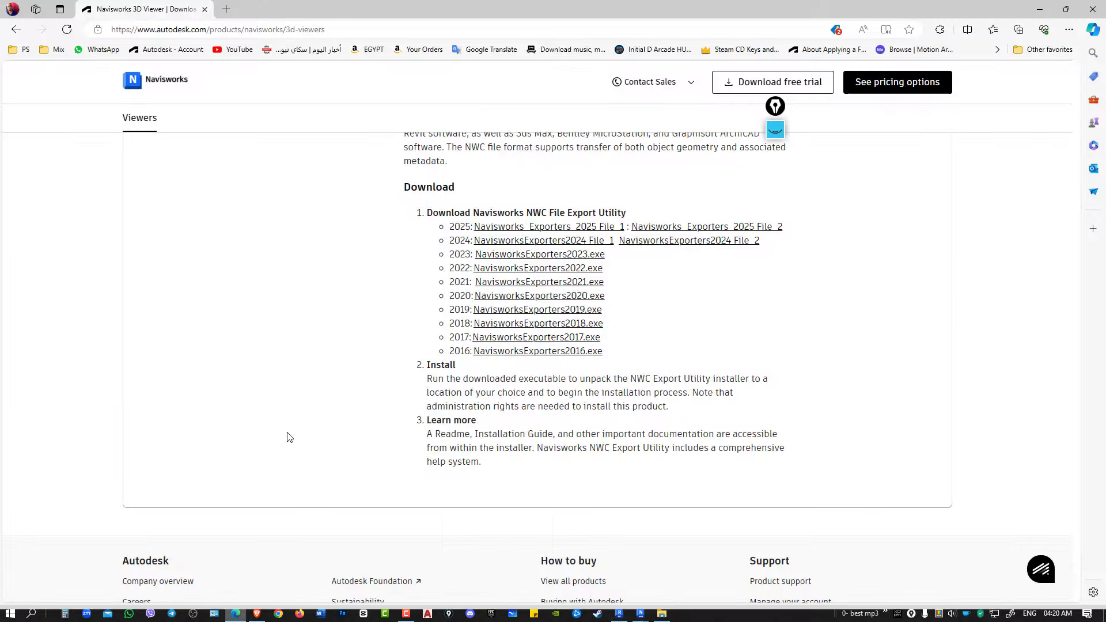